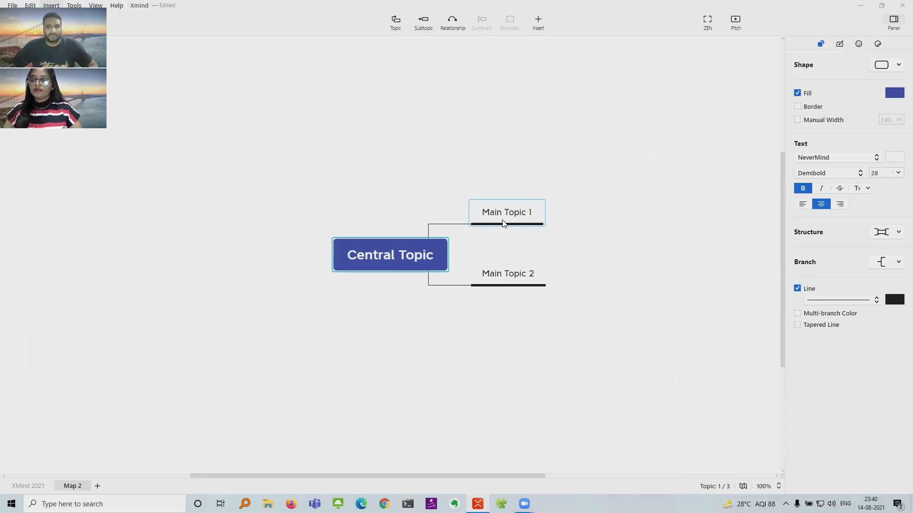
Step: Rename the Map 2 sheet as "Demo Map"
left_click(504, 224)
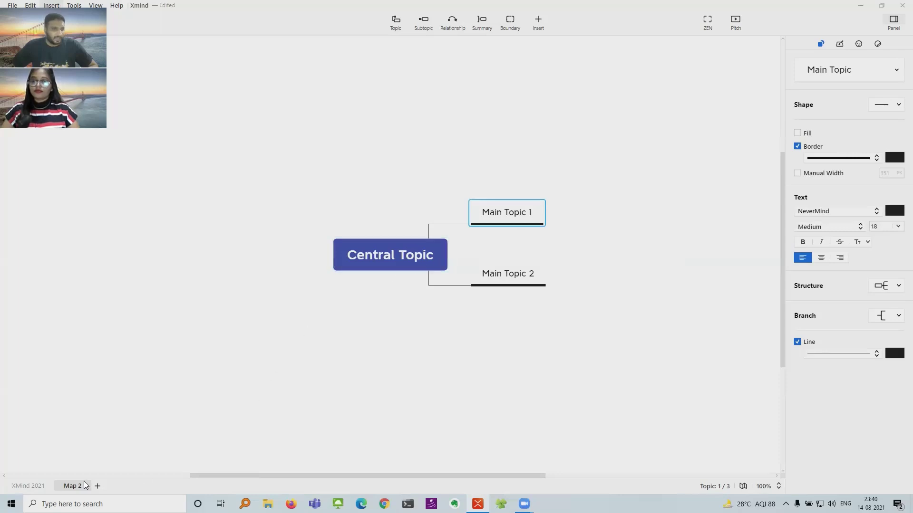
double_click(73, 487)
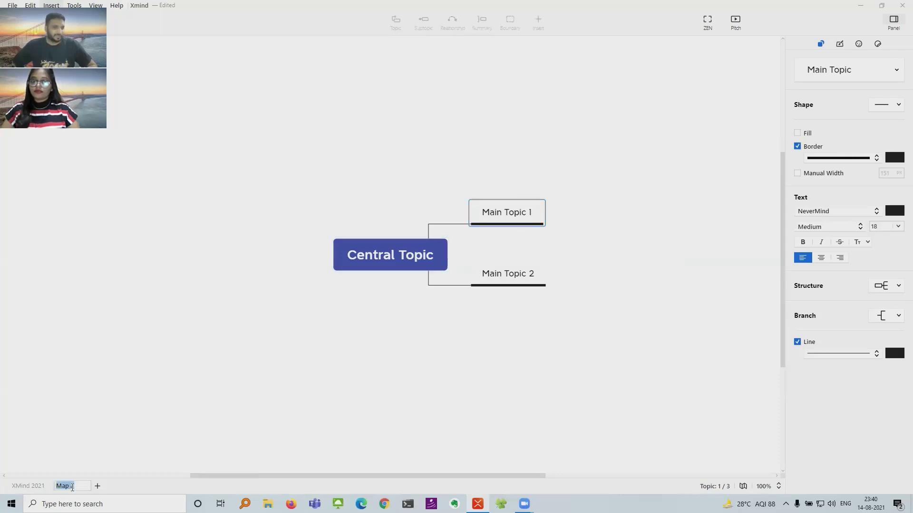
type("Demo Ma")
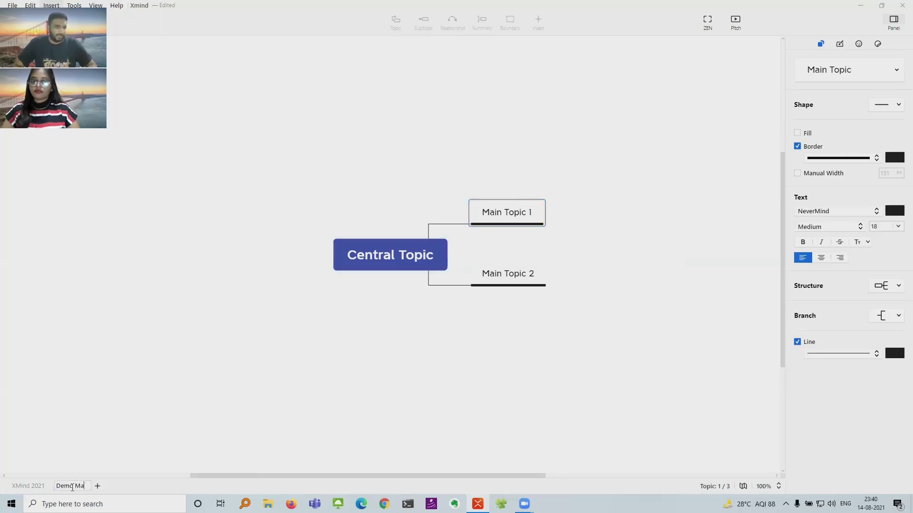
type("p")
key("Return")
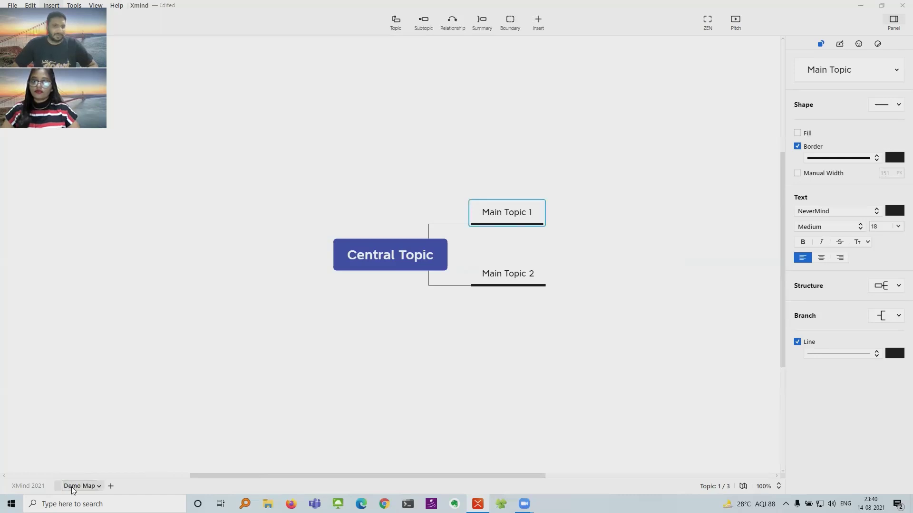
Step: Change the central topic's text to "Root"
double_click(406, 258)
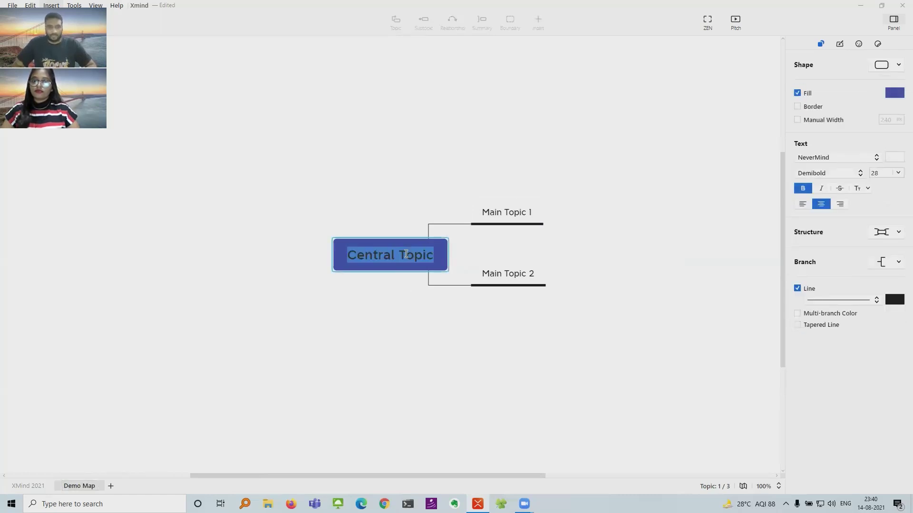
type("Root")
key("Return")
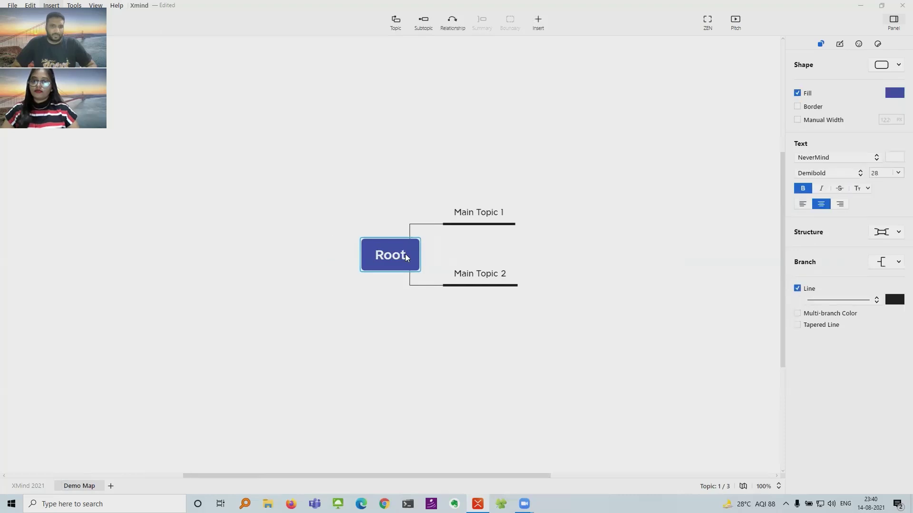
Step: Rename the two main topics as "Child 1" and "Child 2"
double_click(484, 214)
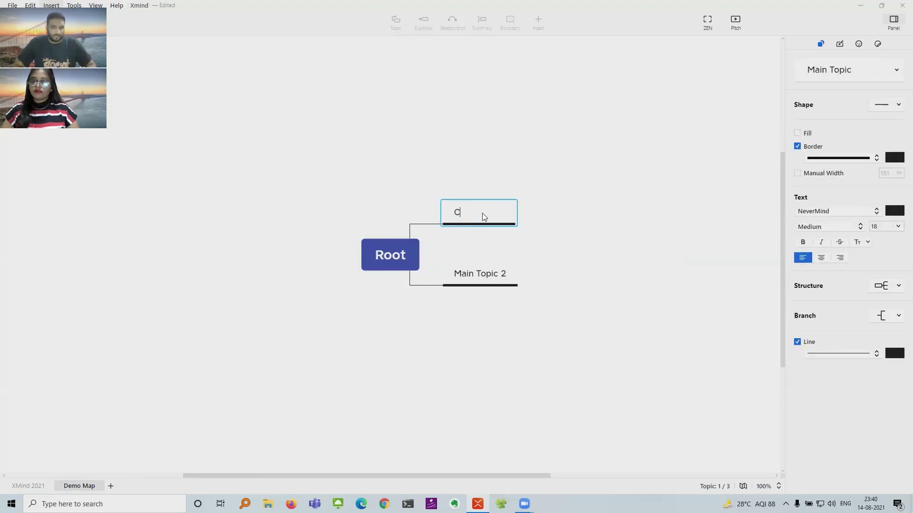
type("Child 1")
key("Return")
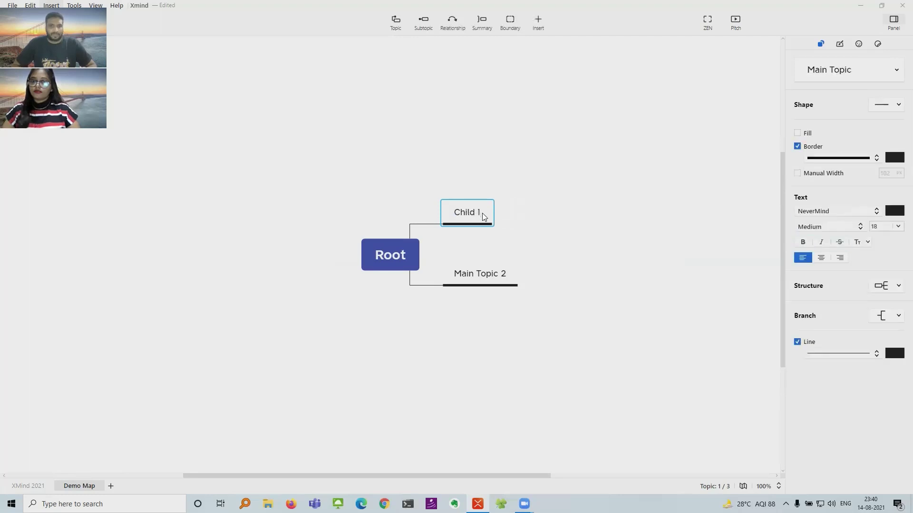
key("Down")
type("Child 2")
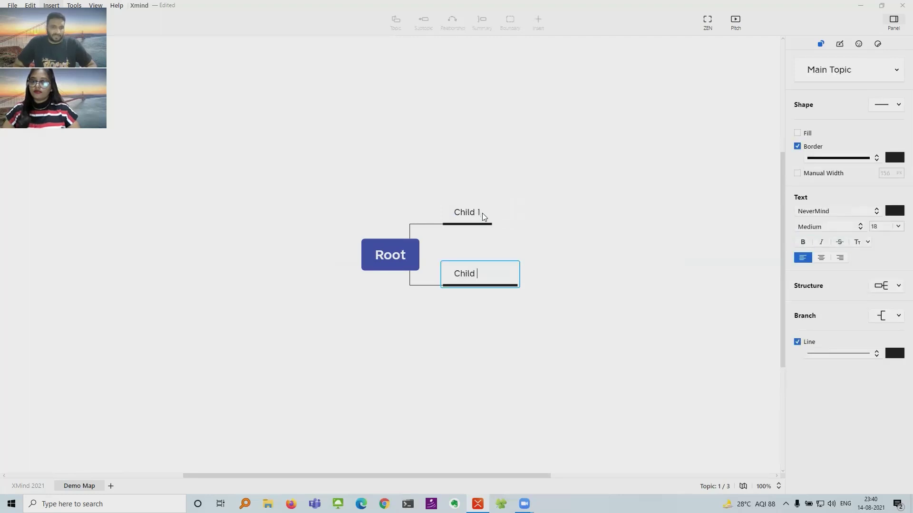
key("Return")
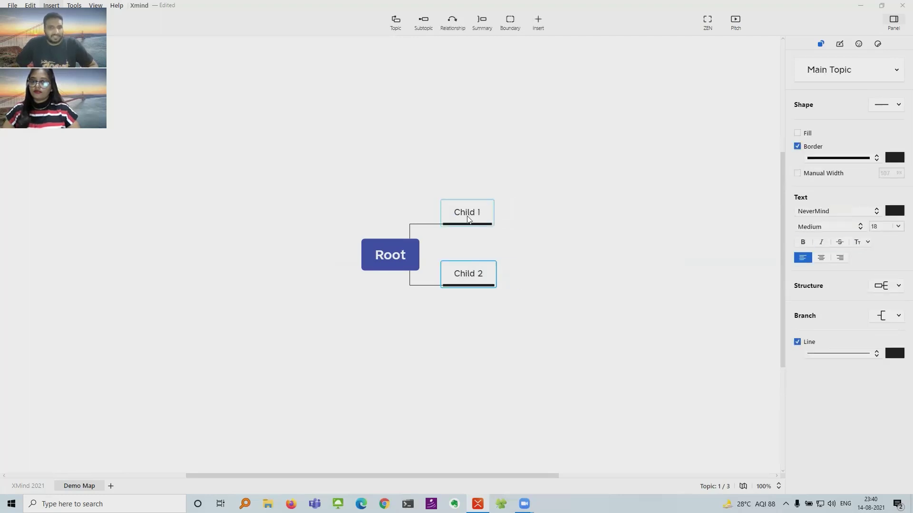
left_click(468, 218)
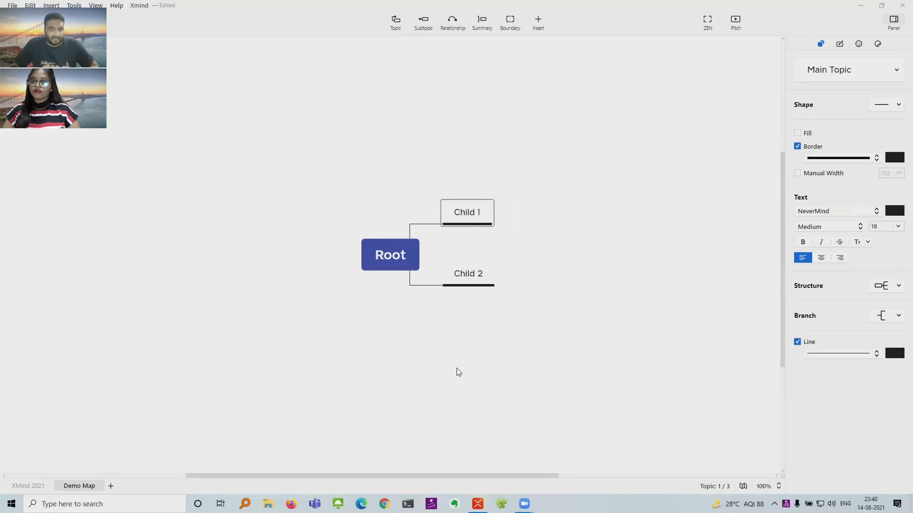
left_click(339, 266)
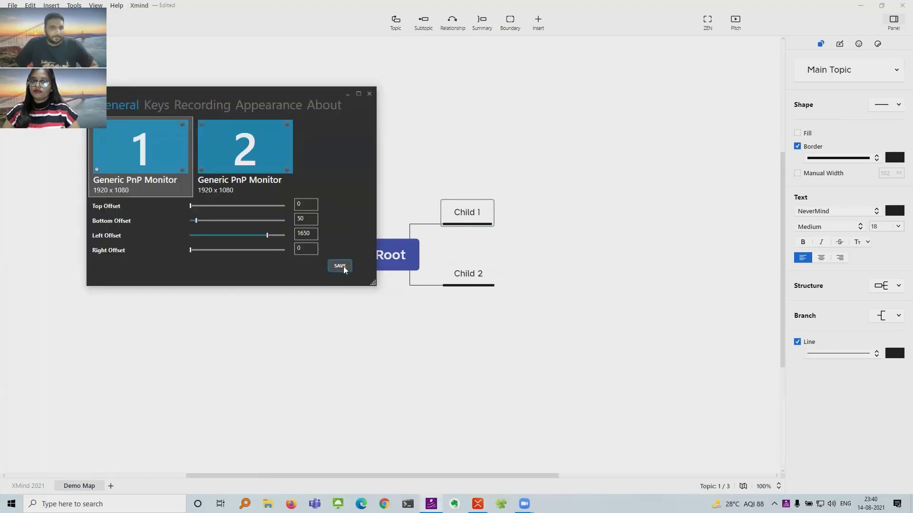
left_click(348, 95)
Step: Add two subtopics under Child 1, keeping their default names
left_click(458, 217)
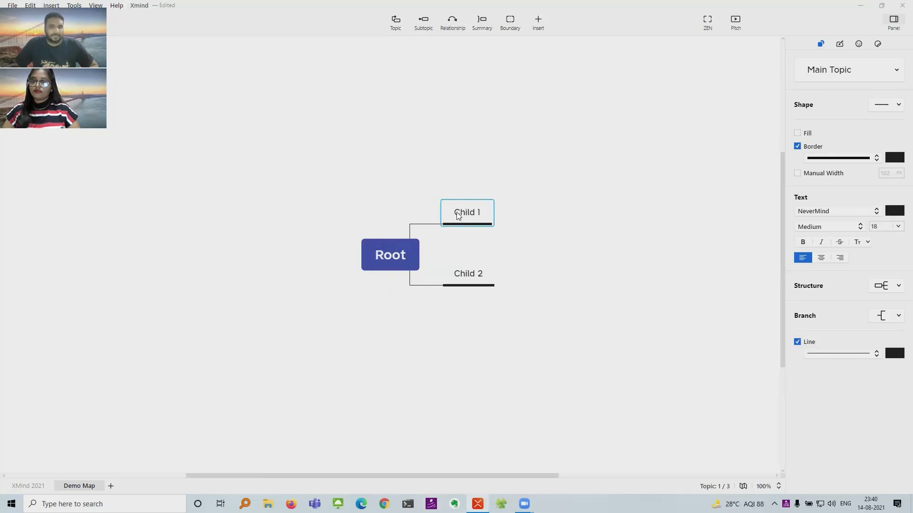
key("Tab")
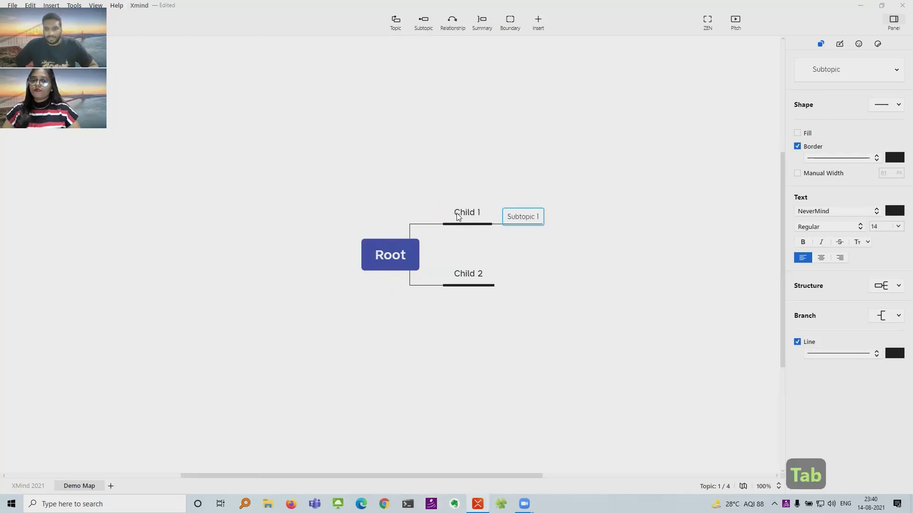
key("Return")
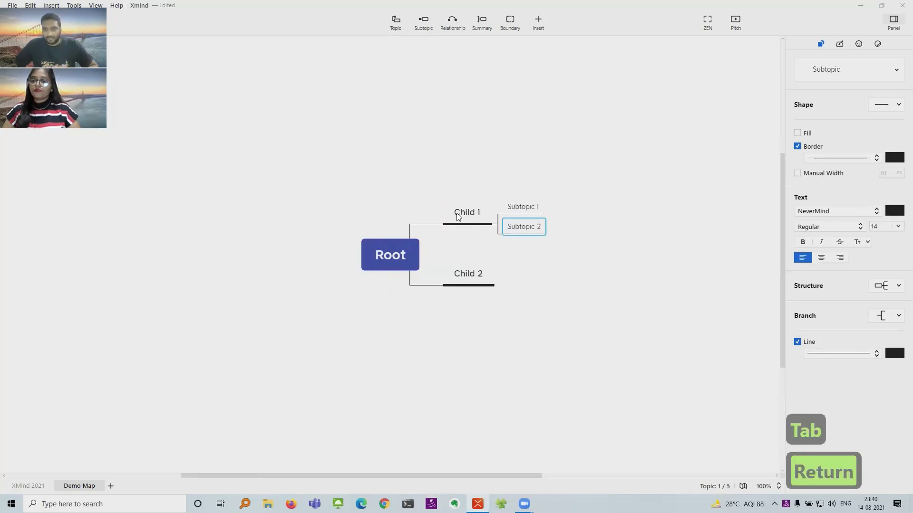
Step: Add five more sibling subtopics below Subtopic 2 on the Child 1 branch
key("Return")
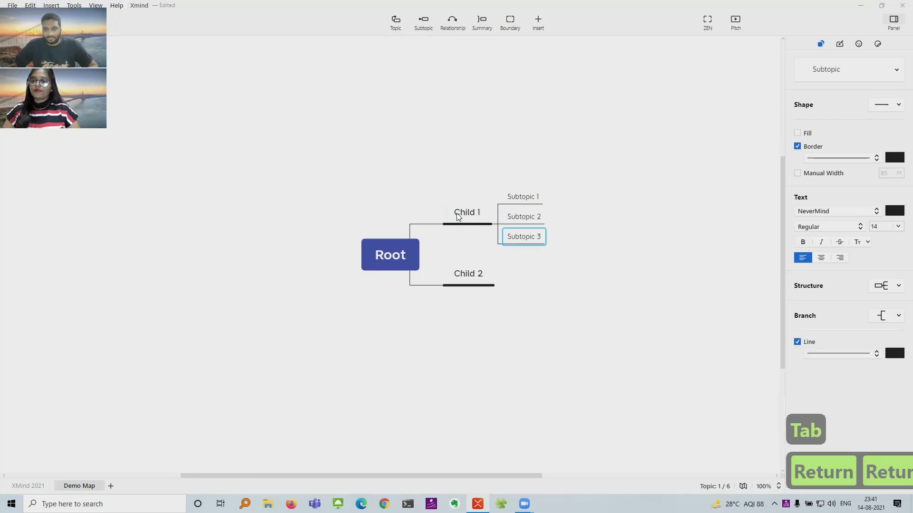
key("Return")
key("Return")
key("Return")
key("Return")
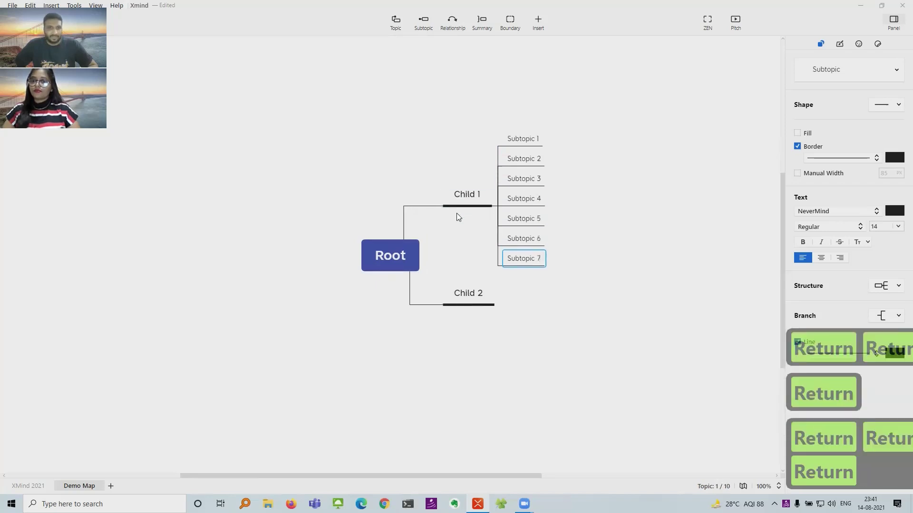
Step: Delete the last five subtopics of Child 1, keeping Subtopic 1 and Subtopic 2
key("Delete")
key("Delete")
key("Delete")
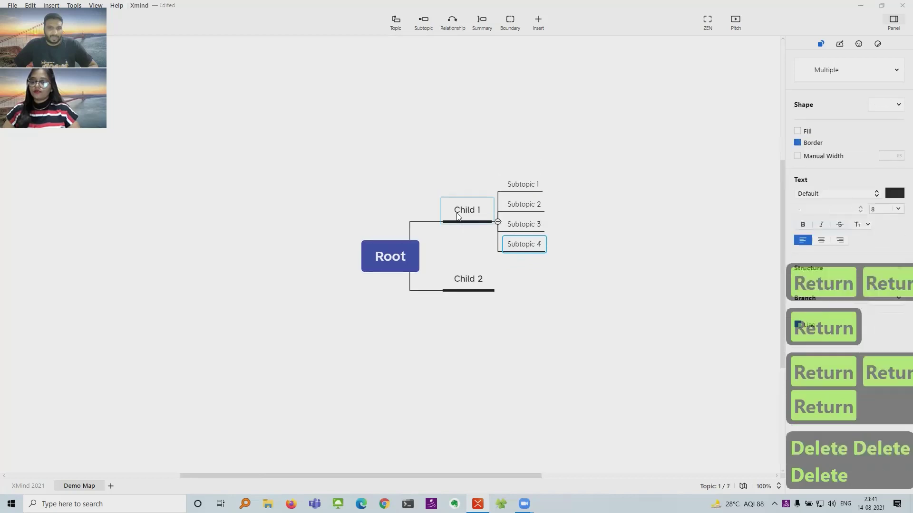
key("Delete")
key("Delete")
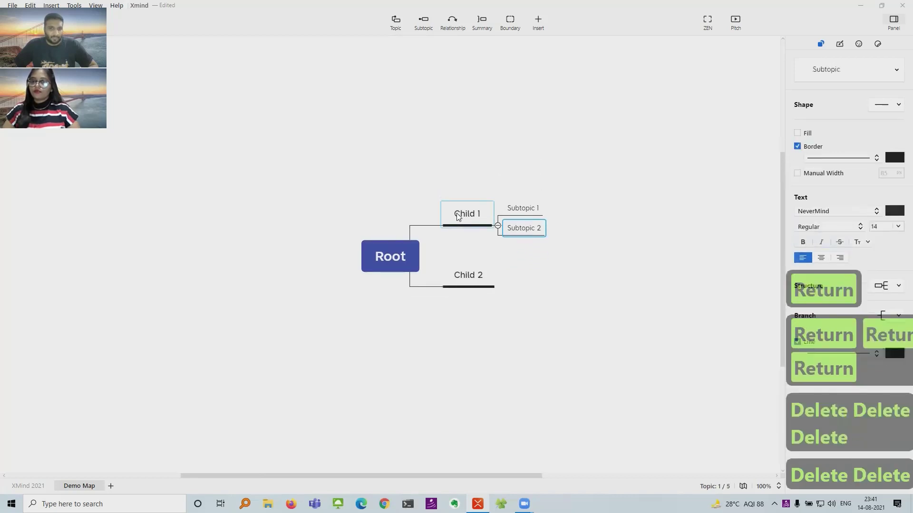
Step: Build a chain of four nested subtopics, each one level deeper, from Child 1's Subtopic 1
key("Up")
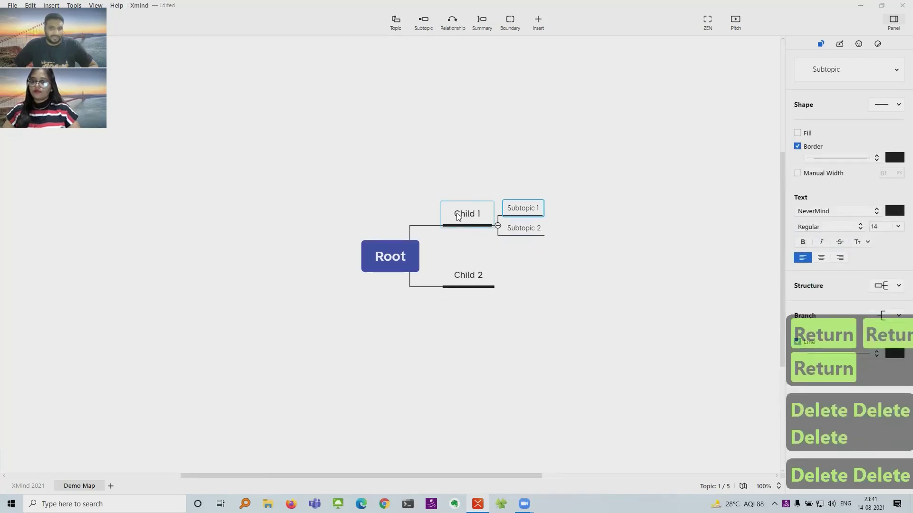
key("Tab")
key("Tab")
key("Tab")
key("Tab")
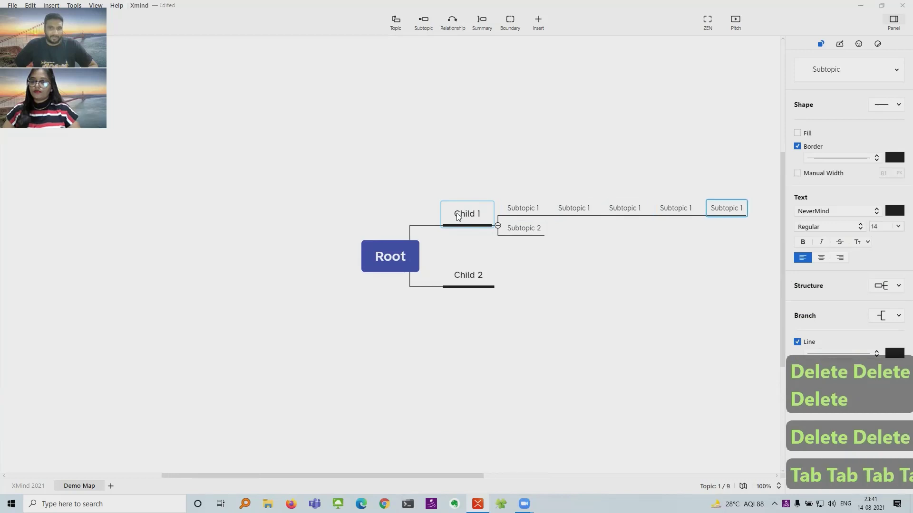
Step: Add five siblings after the deepest subtopic and extend the last one with two further nested subtopics
key("Return")
key("Return")
key("Return")
key("Return")
key("Return")
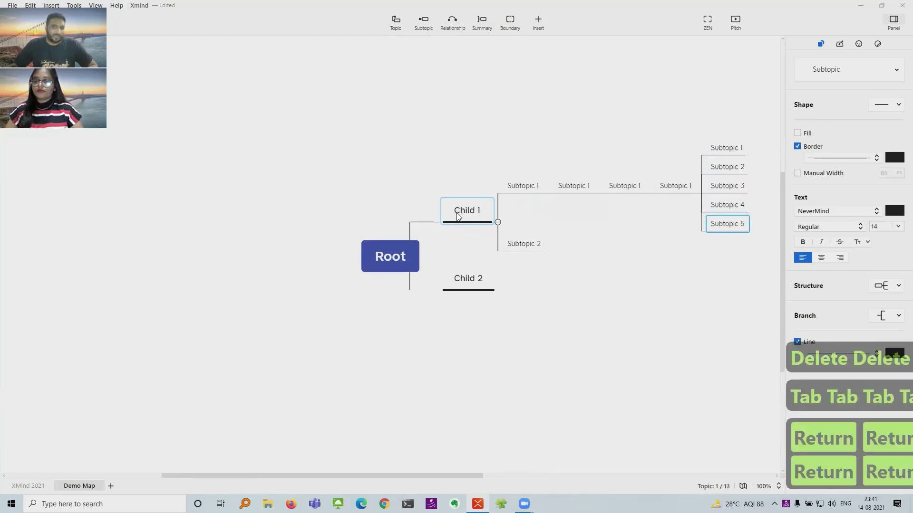
key("Tab")
key("Tab")
Step: Hide and reshow the formatting panel, and apply the Very Important style to Child 1
left_click(390, 206)
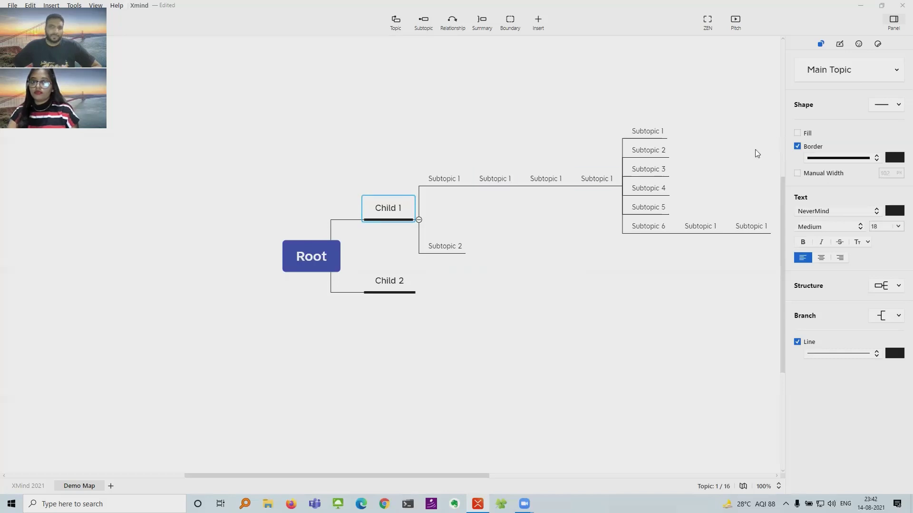
left_click(893, 21)
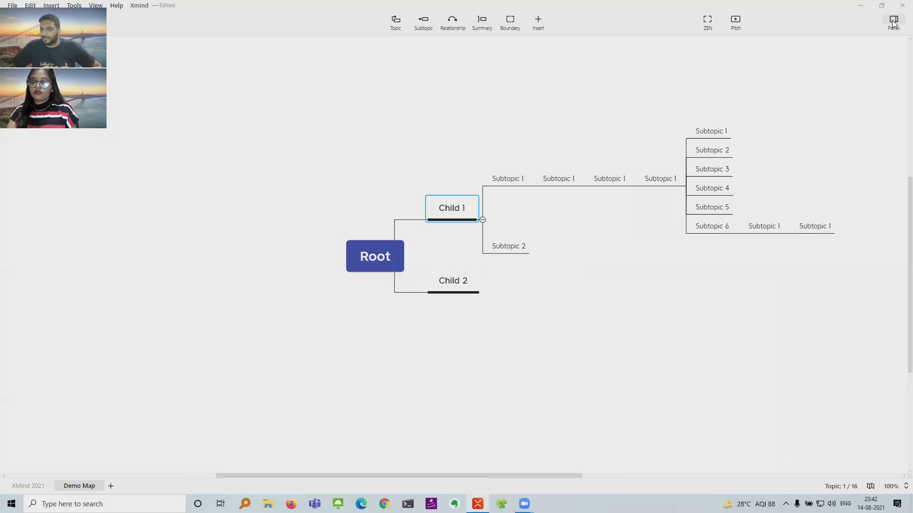
left_click(893, 22)
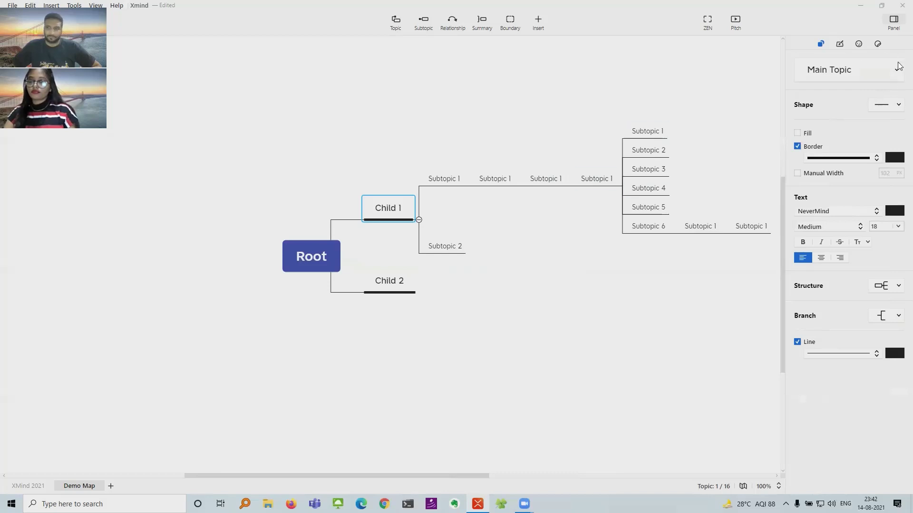
left_click(883, 70)
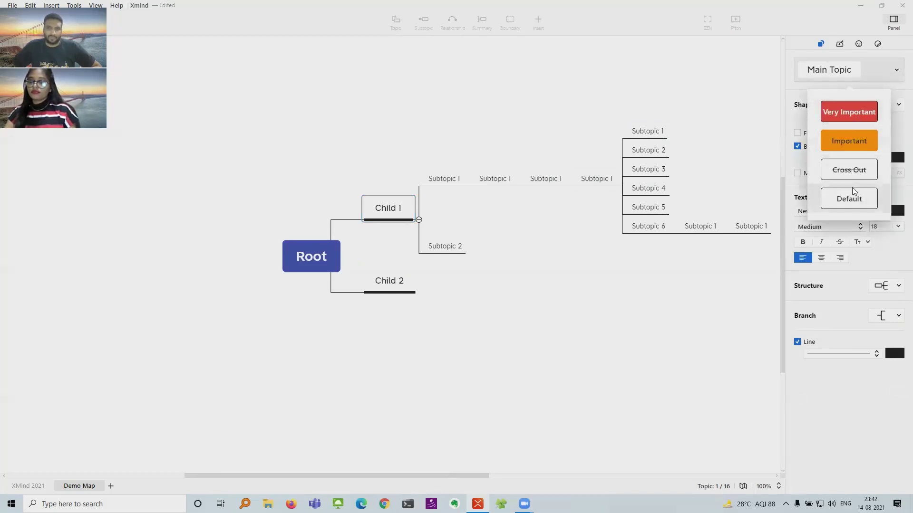
left_click(846, 115)
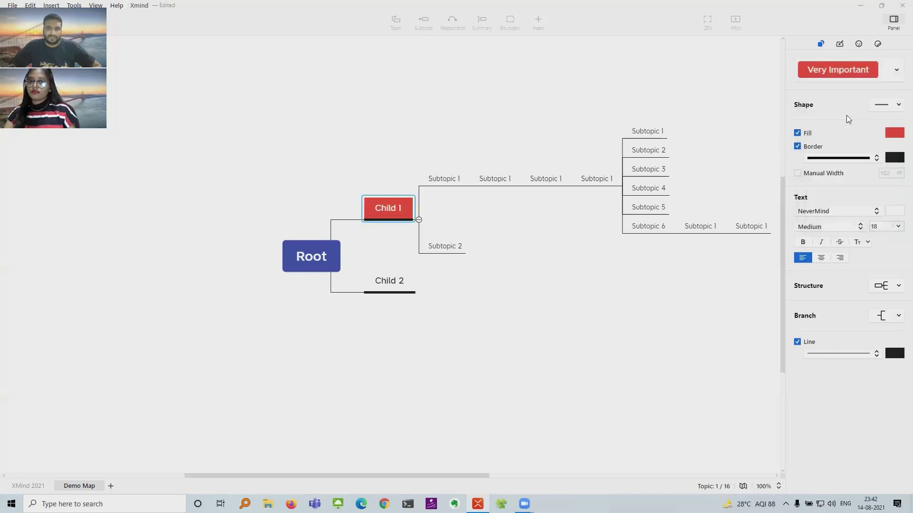
Step: Try the Important and Cross Out styles on Child 1, and return it to Very Important
left_click(896, 70)
left_click(861, 144)
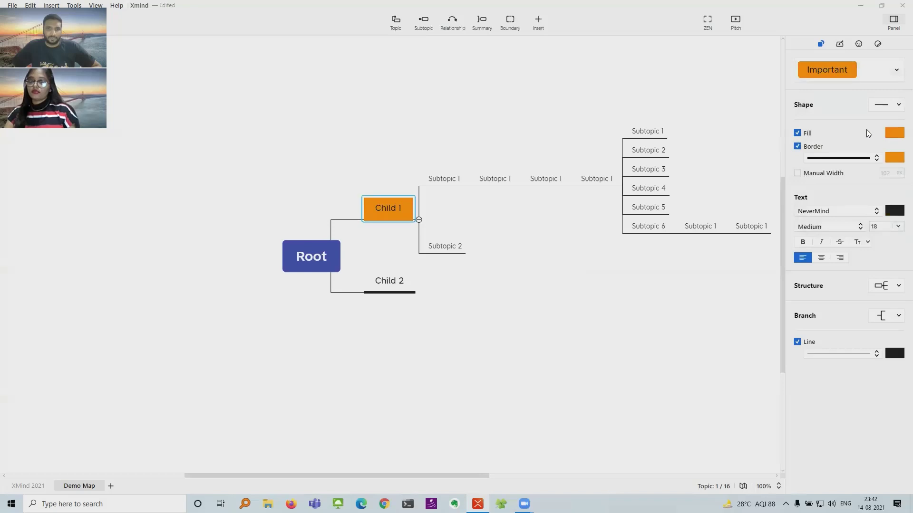
left_click(884, 72)
left_click(847, 169)
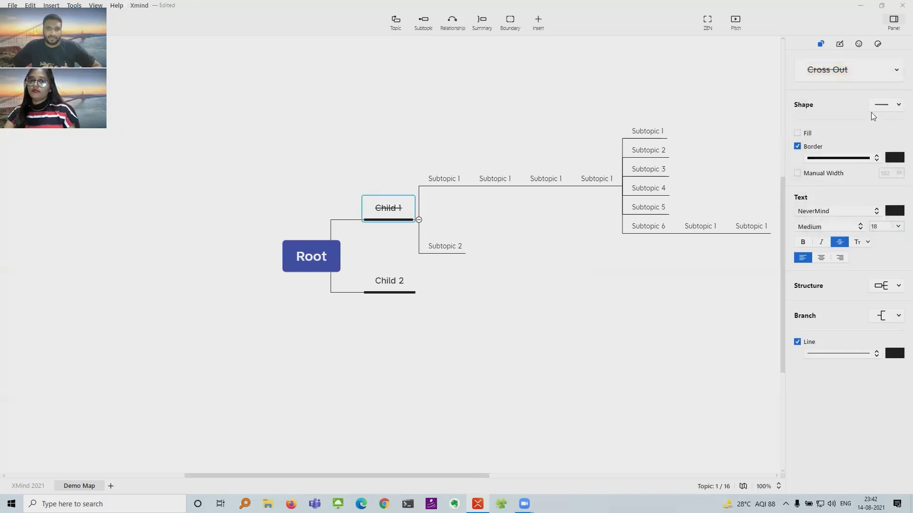
left_click(877, 71)
left_click(851, 112)
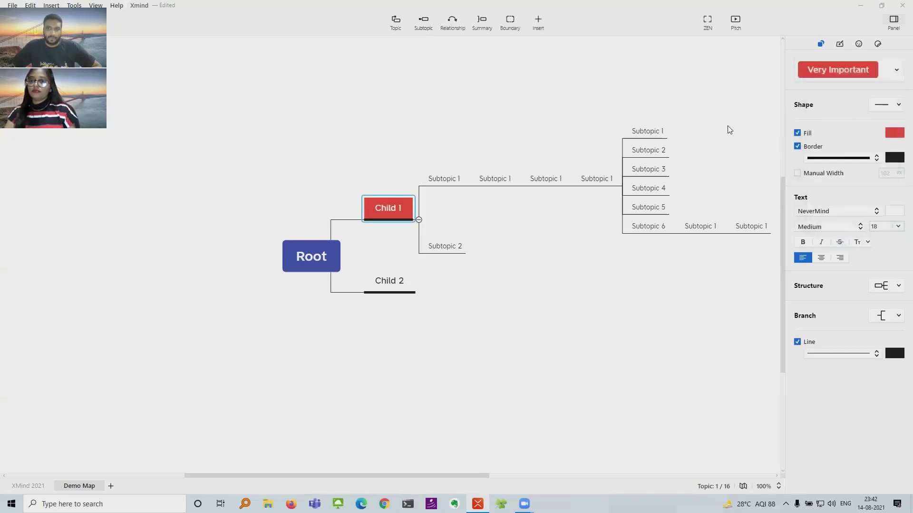
Step: Try a magenta fill on Child 1, and set its fill colour to dark green
left_click(896, 133)
left_click(882, 133)
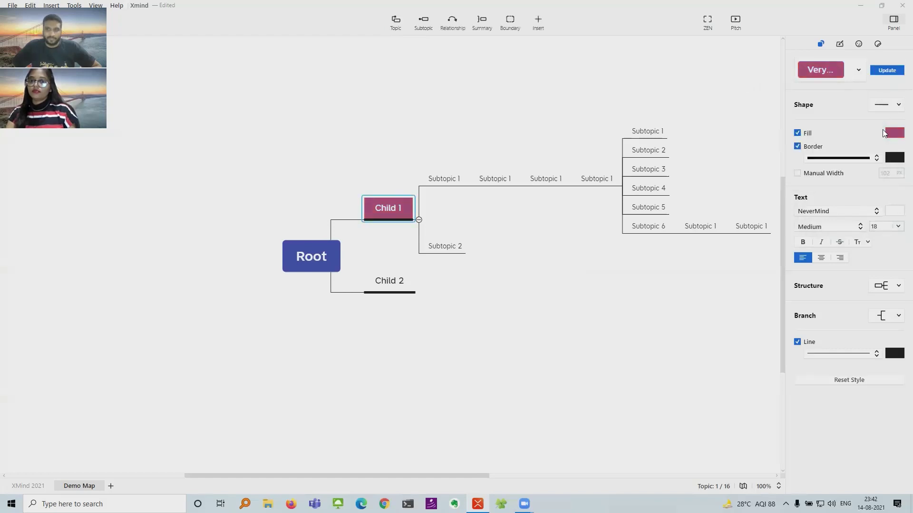
left_click(890, 135)
left_click(819, 122)
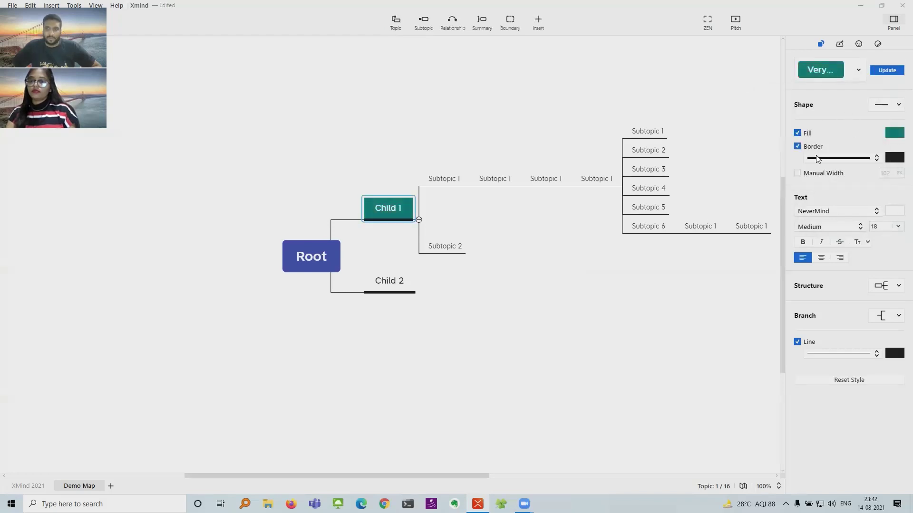
Step: Switch Child 1's border off and back on, and its manual width on and back off
left_click(797, 146)
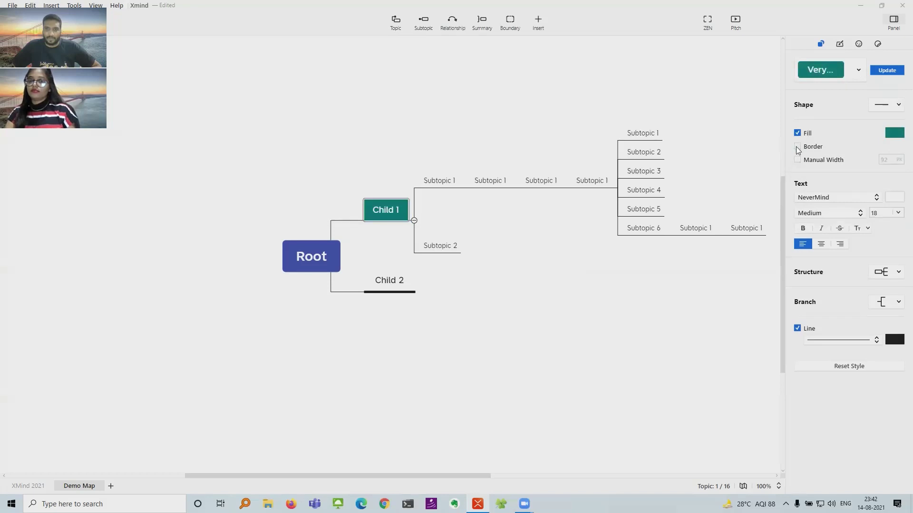
left_click(797, 146)
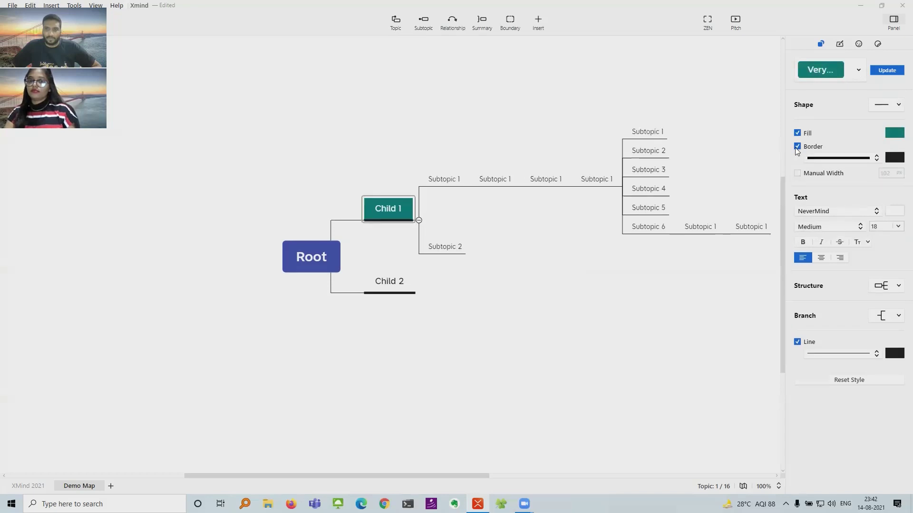
left_click(798, 173)
left_click(797, 173)
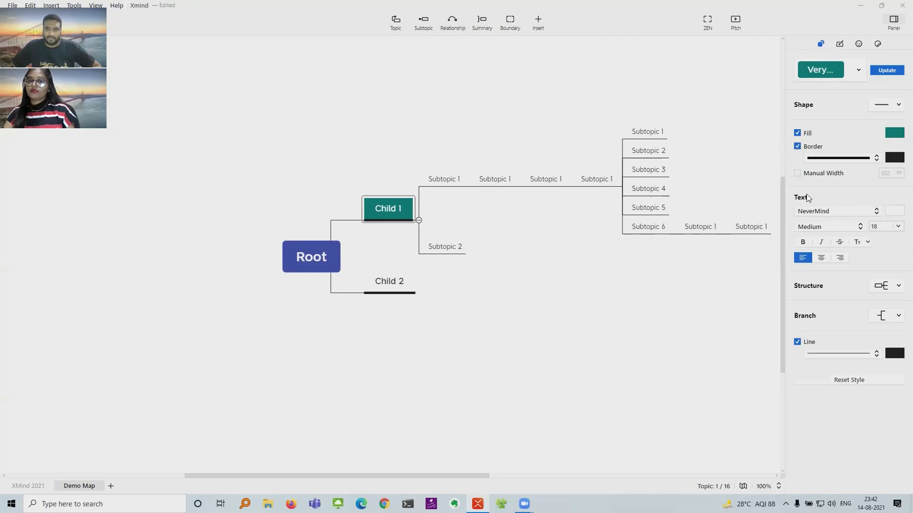
Step: Set Child 1's text font to Berlin Sans FB and its text colour to dark purple
left_click(859, 212)
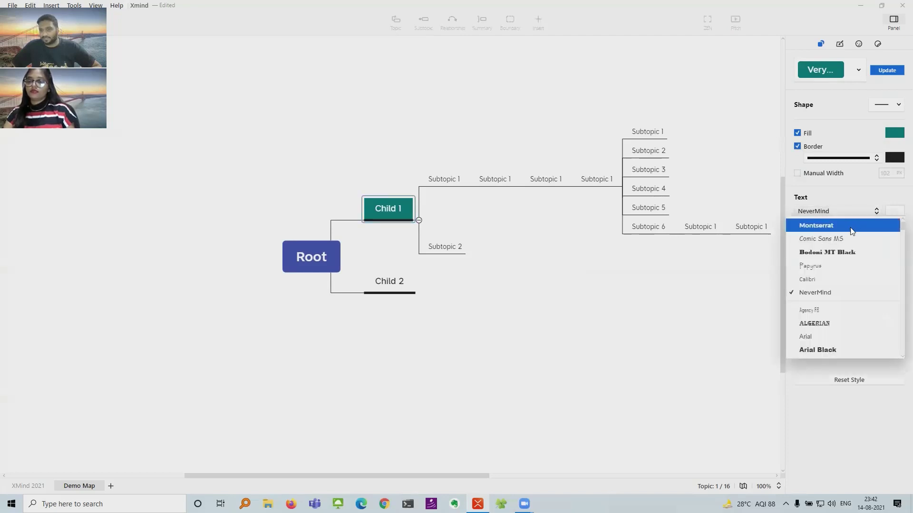
scroll(900, 228, "down", 5)
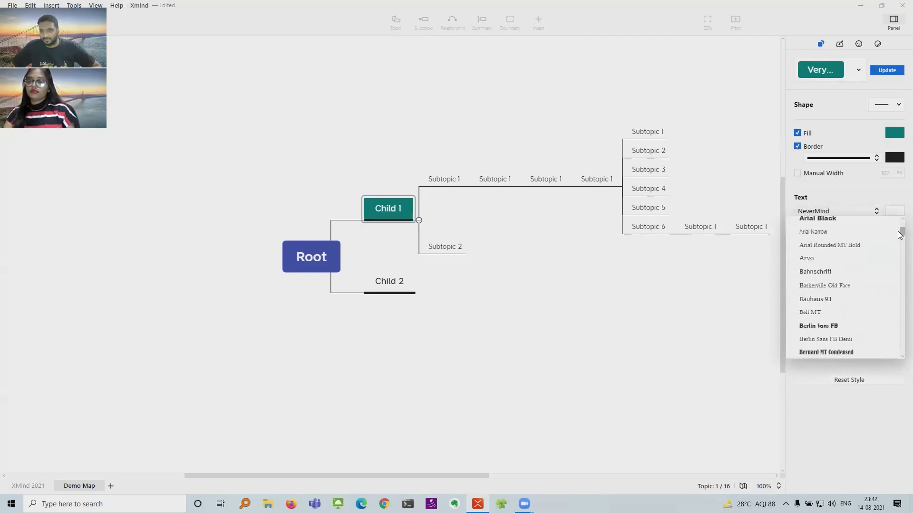
scroll(899, 226, "up", 5)
left_click_drag(899, 227, 900, 236)
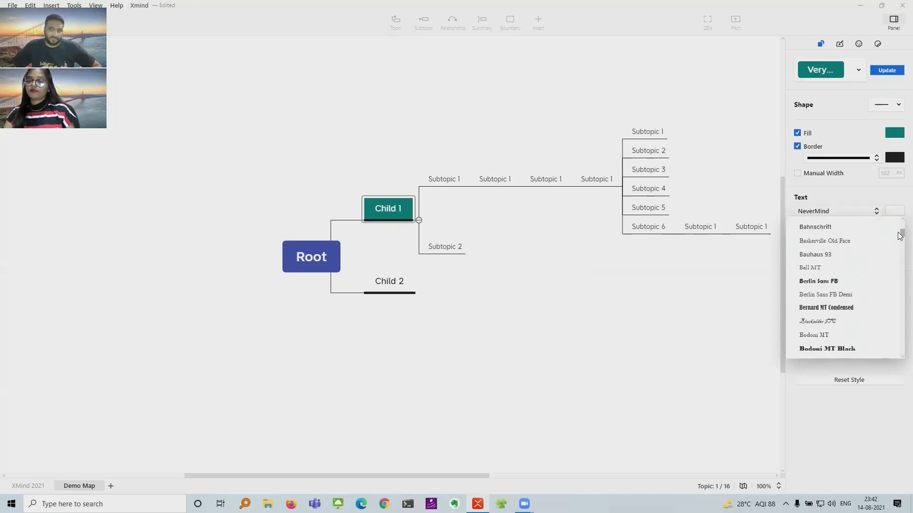
left_click(845, 281)
left_click(896, 212)
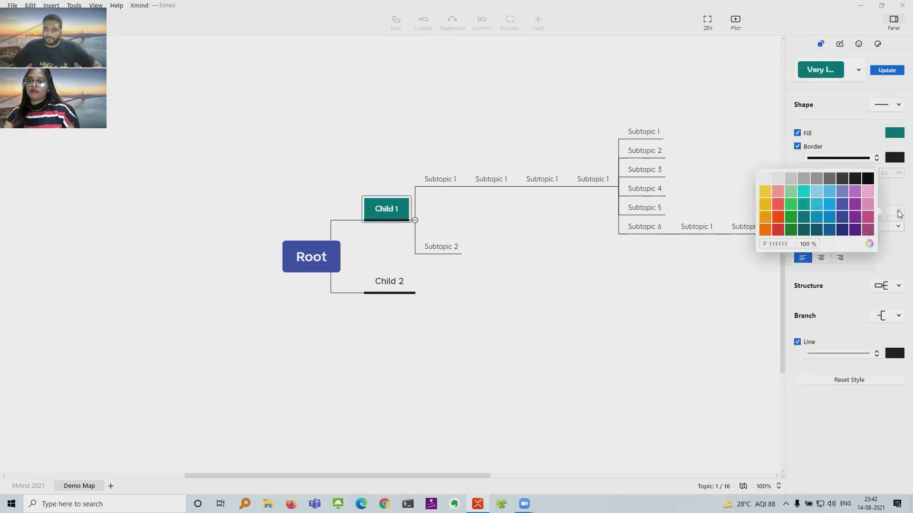
left_click(855, 230)
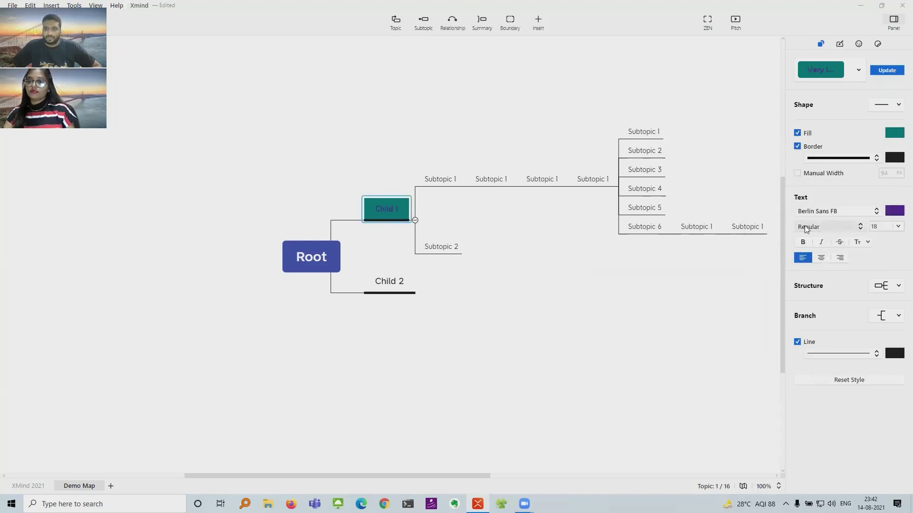
Step: Make Child 1's text bold, set its size to 36, and centre-align it
left_click(808, 226)
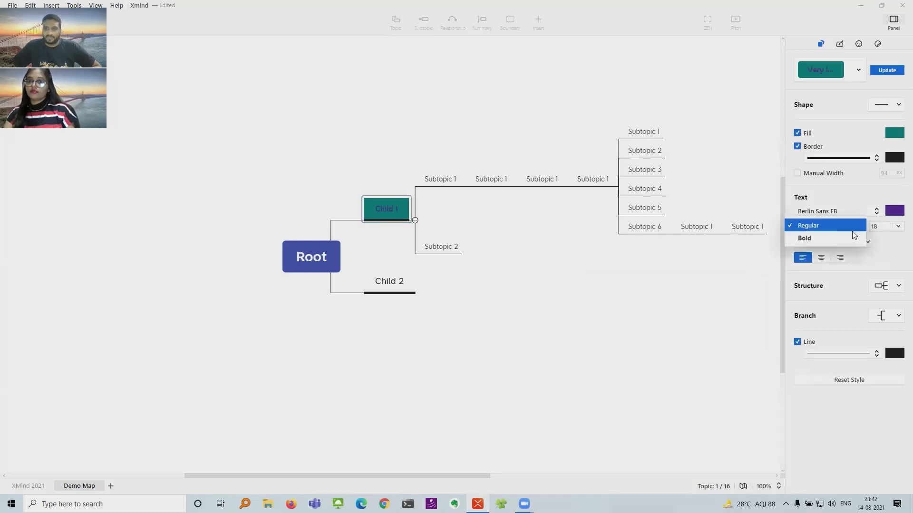
left_click(817, 237)
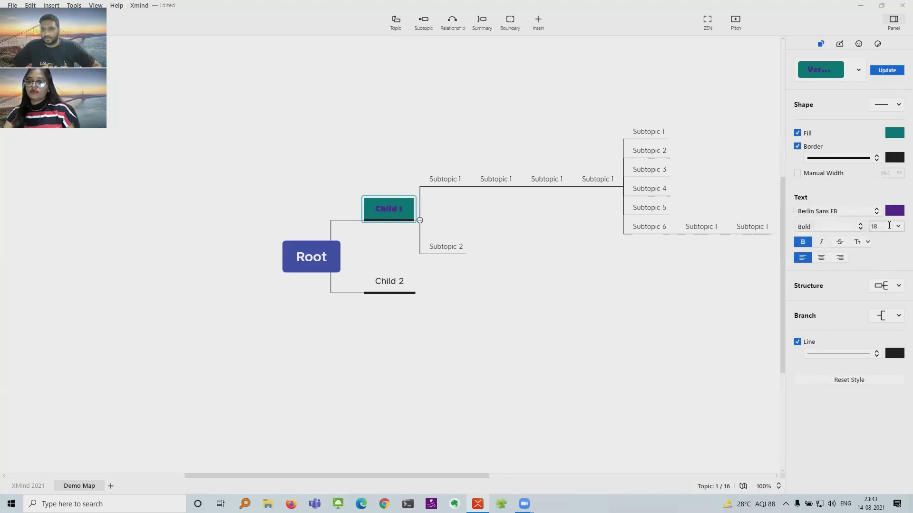
left_click(898, 227)
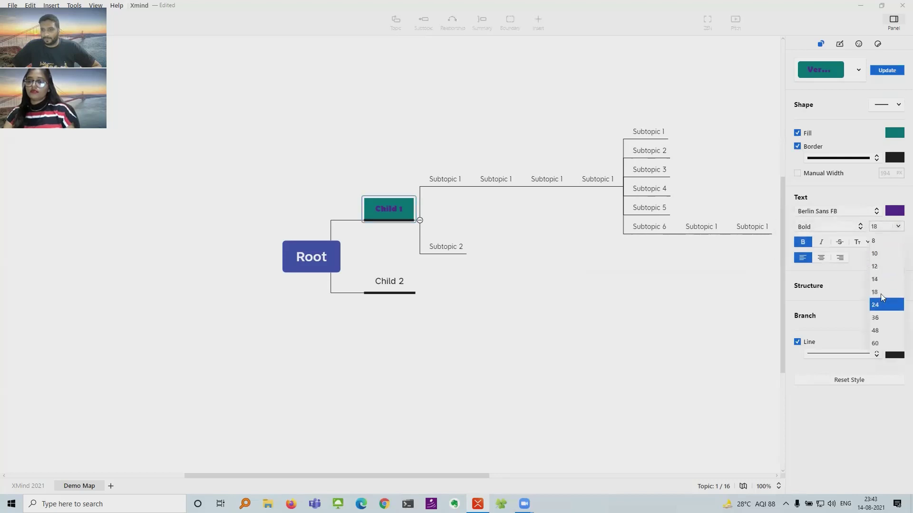
left_click(876, 316)
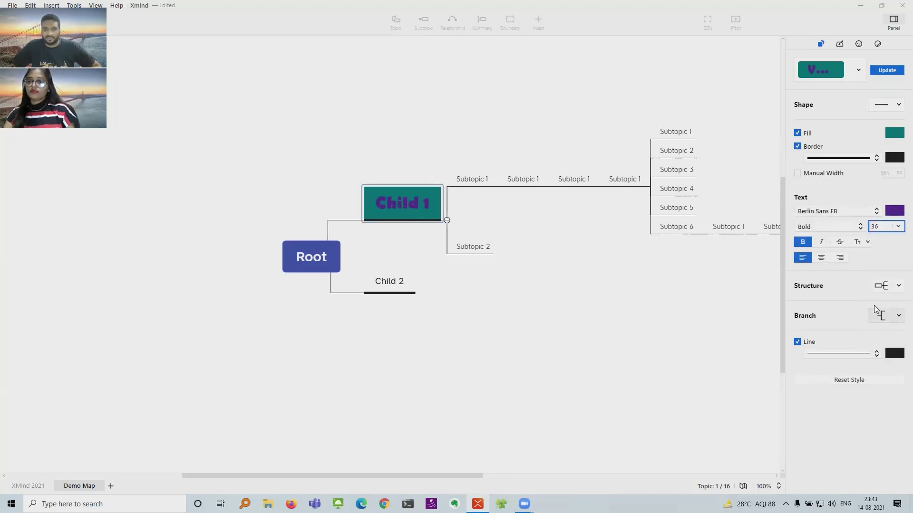
left_click(821, 258)
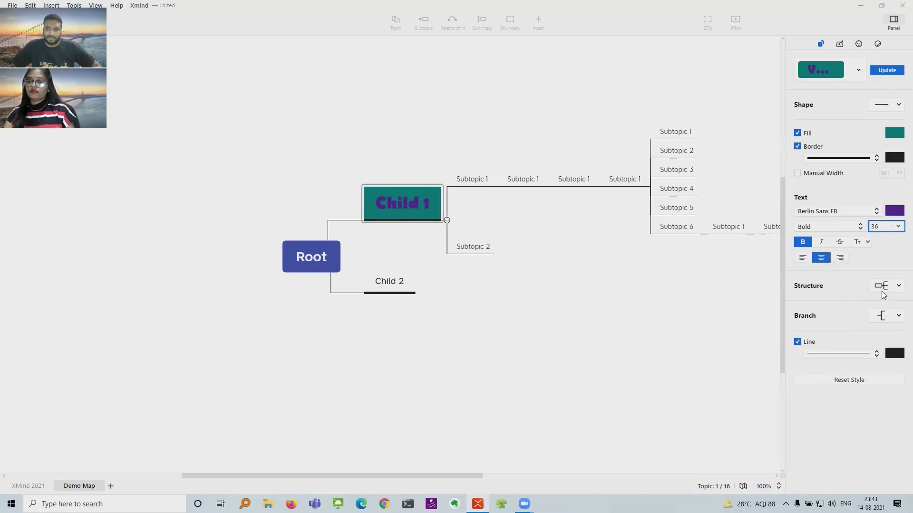
Step: Change Child 1's structure to Tree Chart (Left), and look over the other structure options
left_click(898, 287)
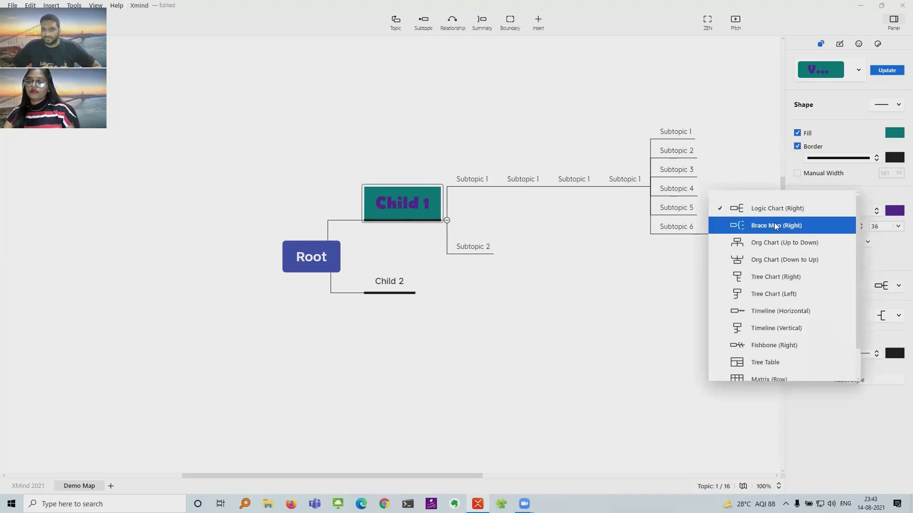
left_click(766, 297)
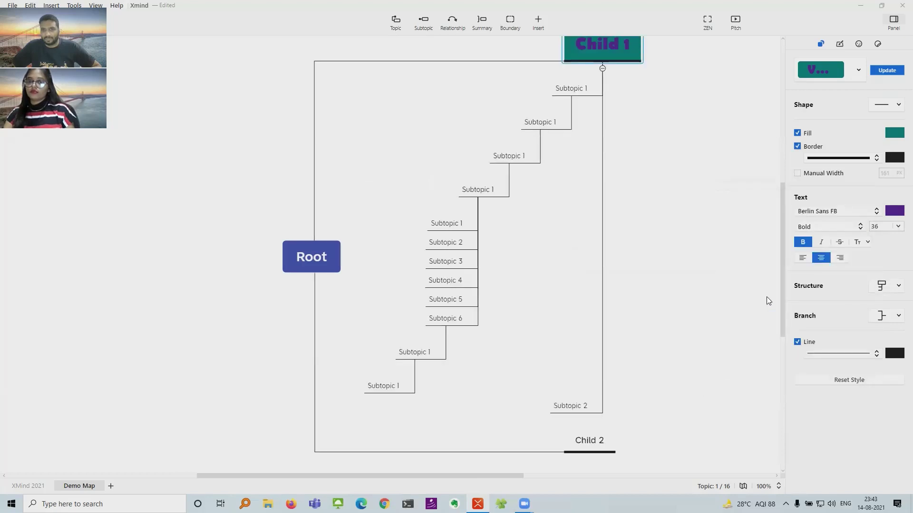
left_click(893, 289)
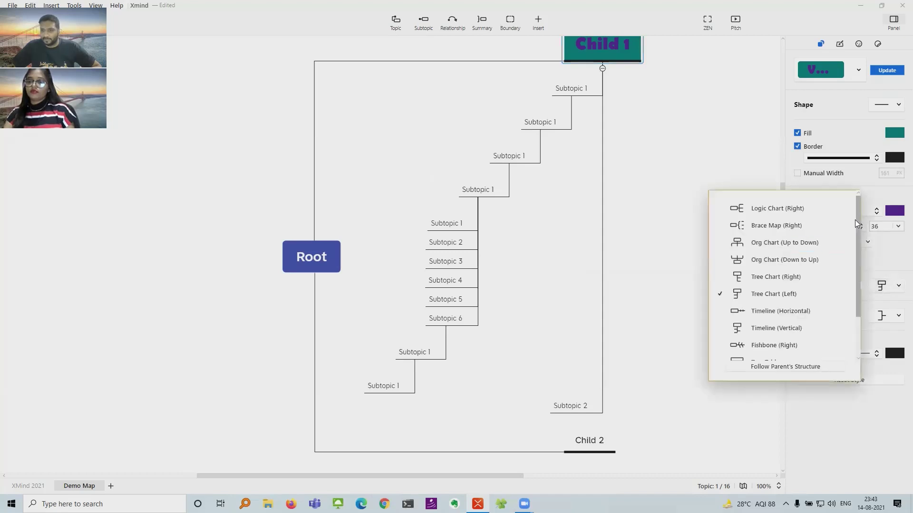
scroll(854, 238, "down", 2)
scroll(853, 256, "up", 2)
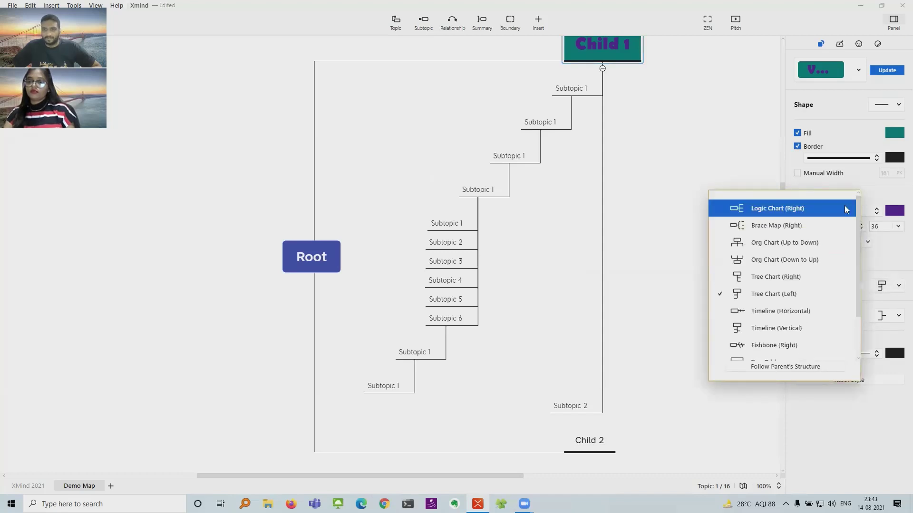
left_click(787, 192)
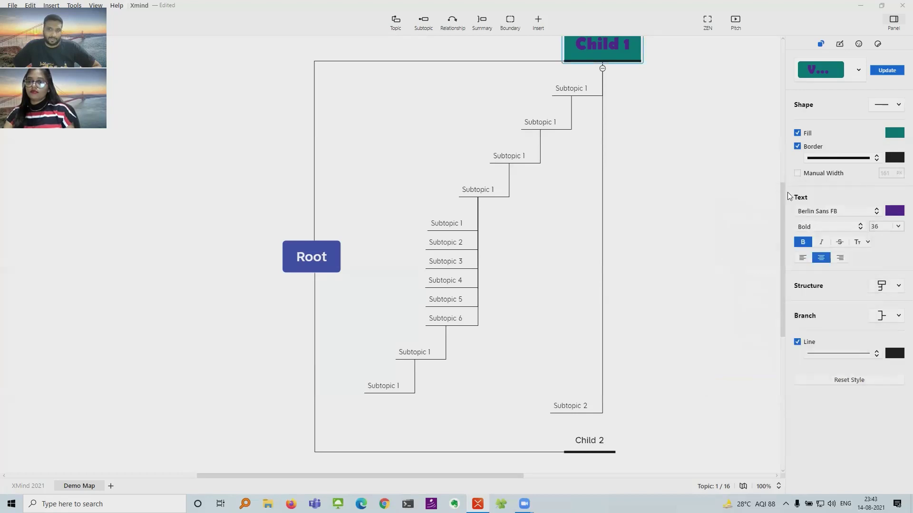
mouse_move(783, 192)
left_mouse_down()
mouse_move(784, 177)
mouse_move(782, 192)
left_mouse_up()
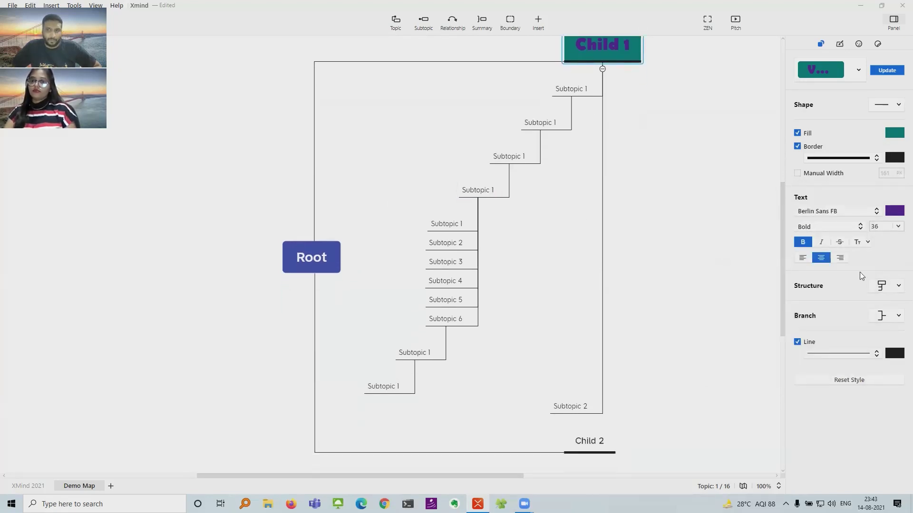
Step: Apply a curved branch style to Child 1, and select its first subtopic
left_click(888, 318)
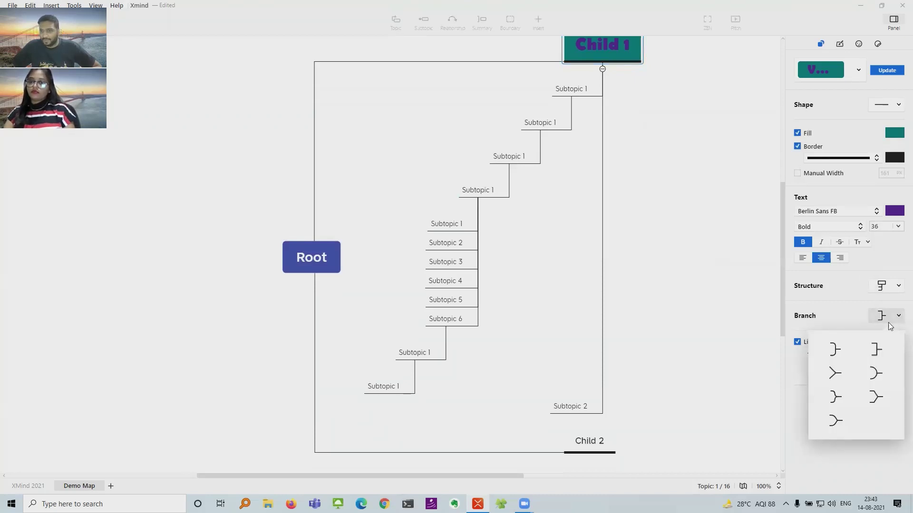
left_click(843, 399)
left_click(574, 95)
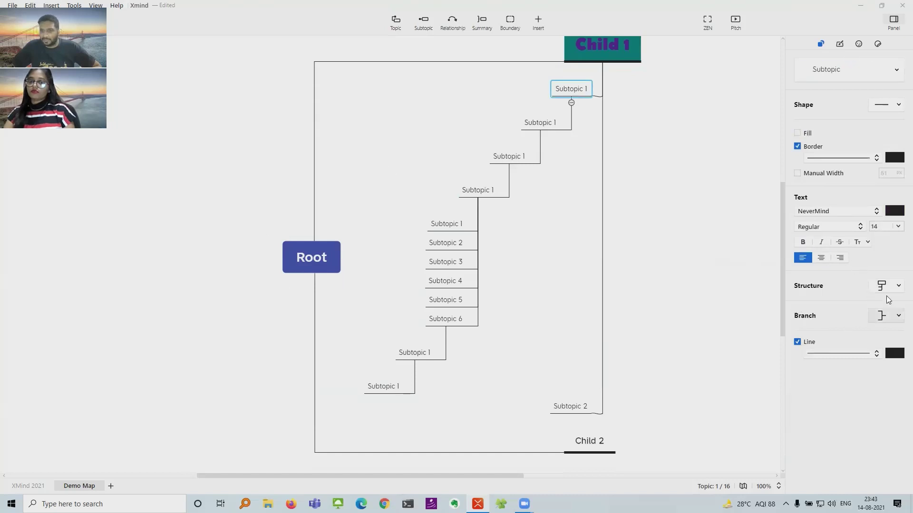
Step: Look through the map's available skeletons, from Mind Map down to Matrix
left_click(840, 44)
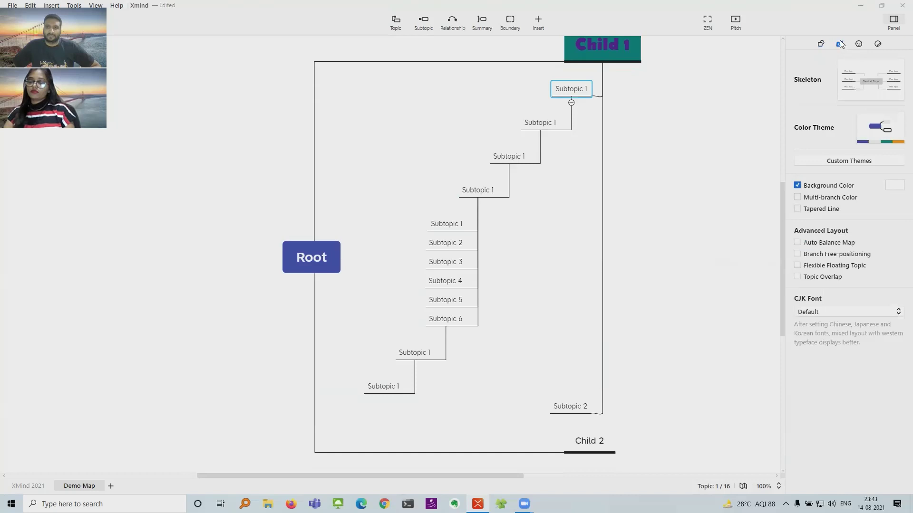
left_click(871, 81)
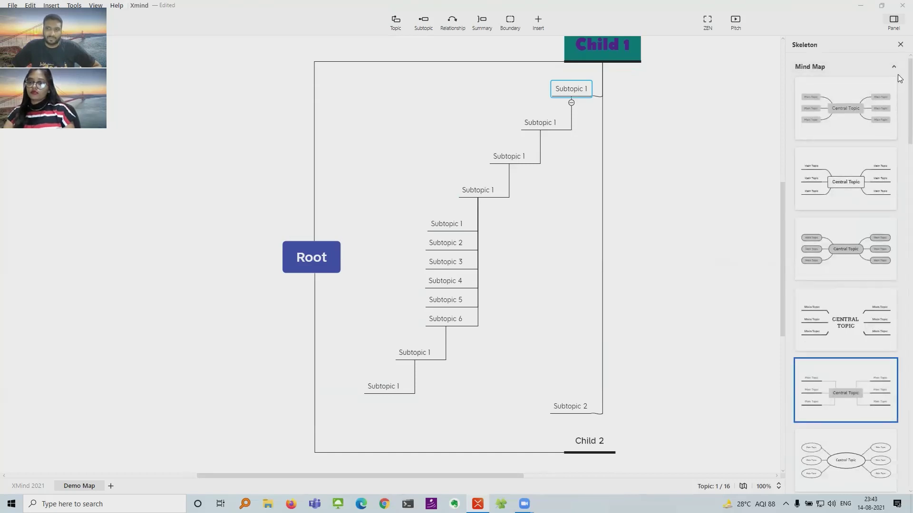
scroll(900, 79, "down", 7)
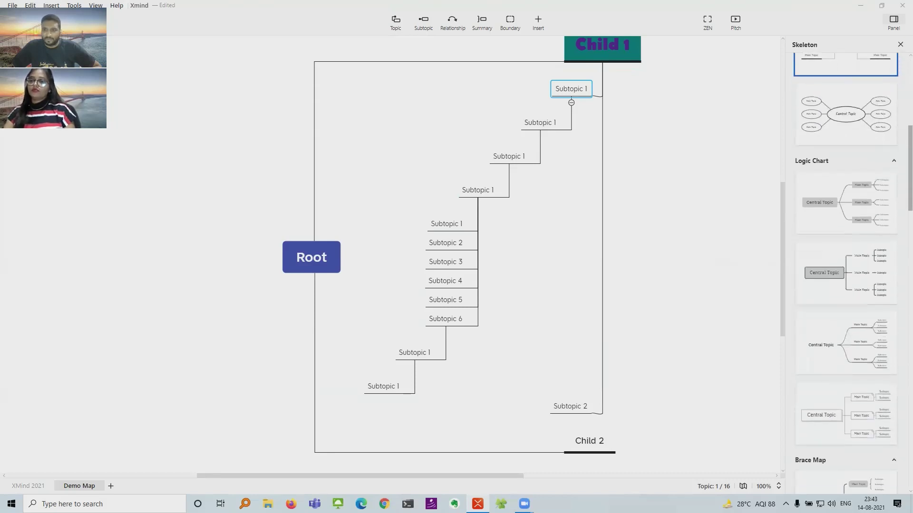
scroll(845, 273, "down", 11)
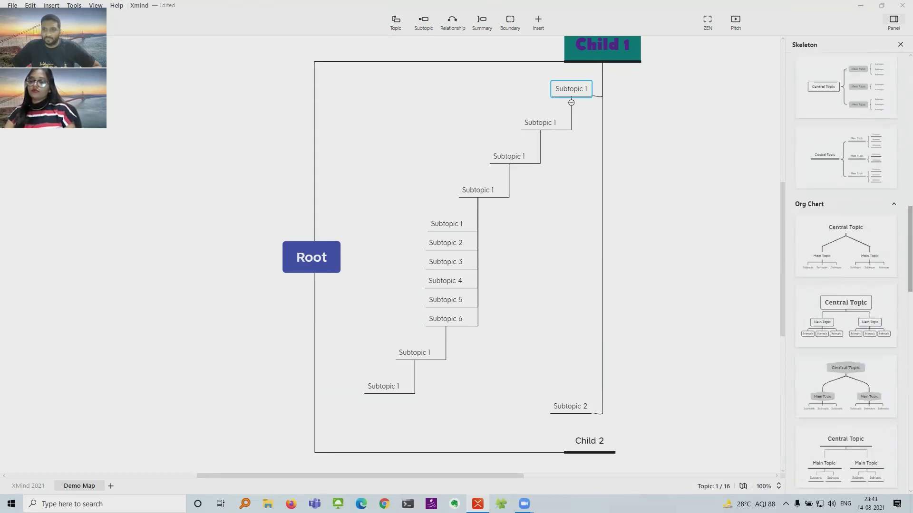
scroll(846, 273, "up", 2)
scroll(845, 273, "down", 3)
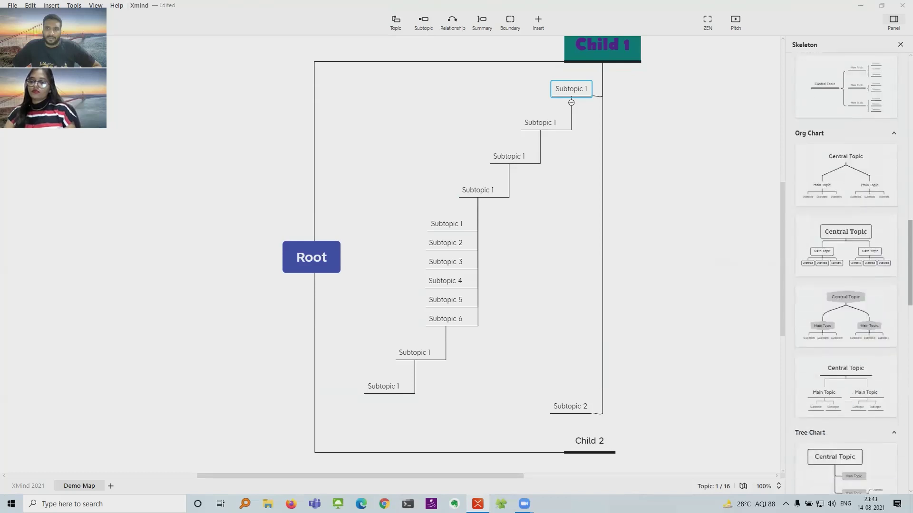
scroll(846, 273, "up", 5)
scroll(846, 273, "down", 5)
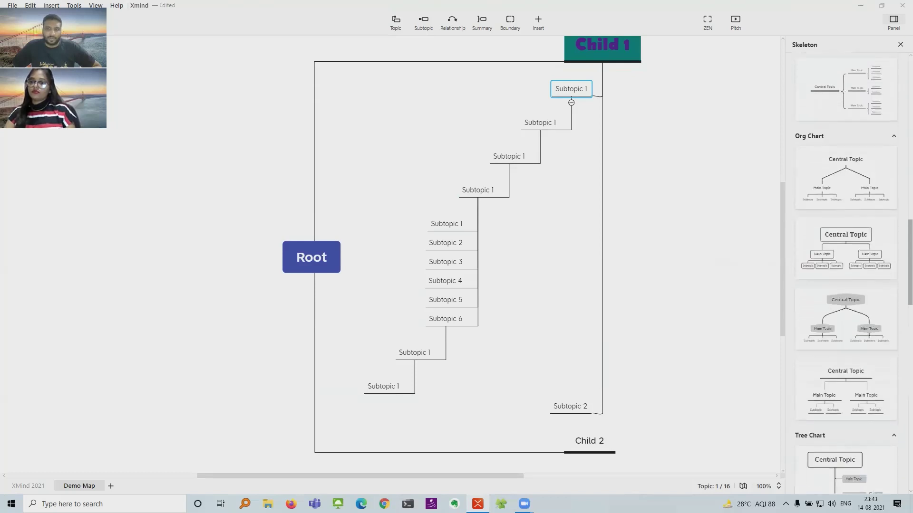
scroll(845, 274, "down", 8)
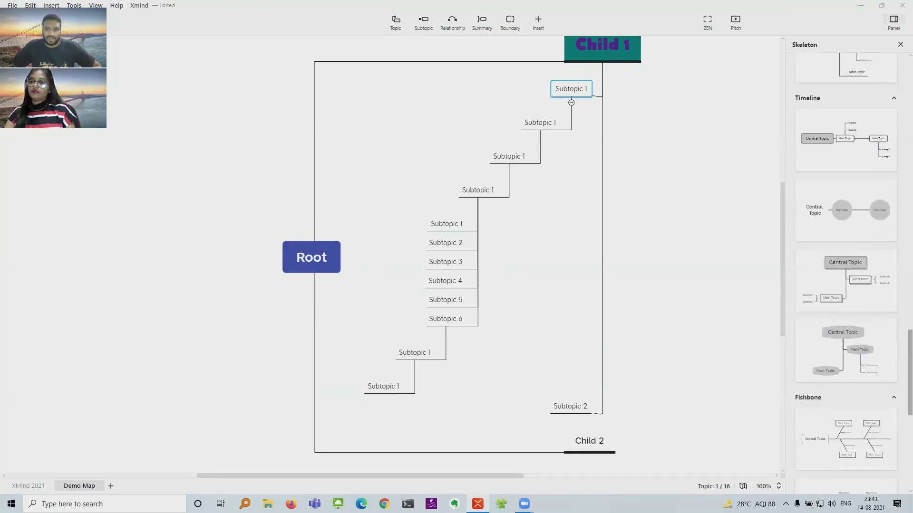
scroll(845, 274, "down", 10)
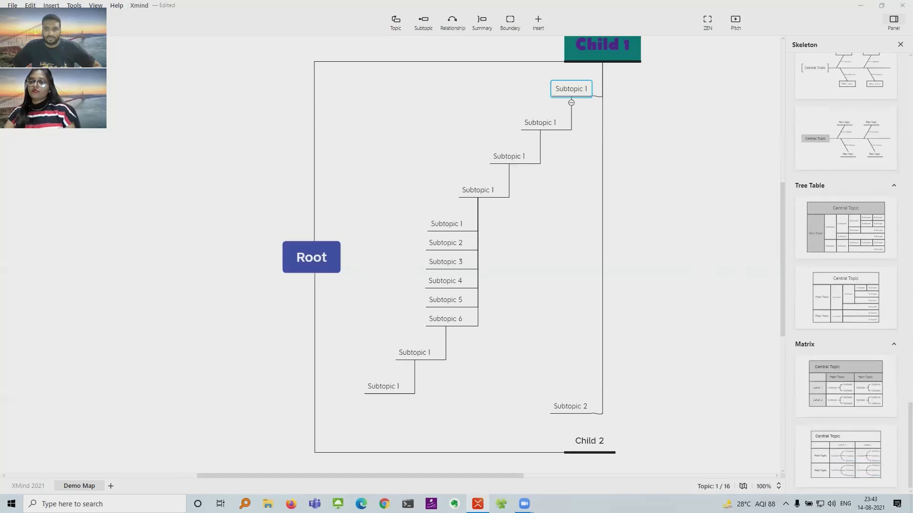
Step: Try the second Fishbone skeleton and the first Tree Table skeleton on the map
left_click(851, 135)
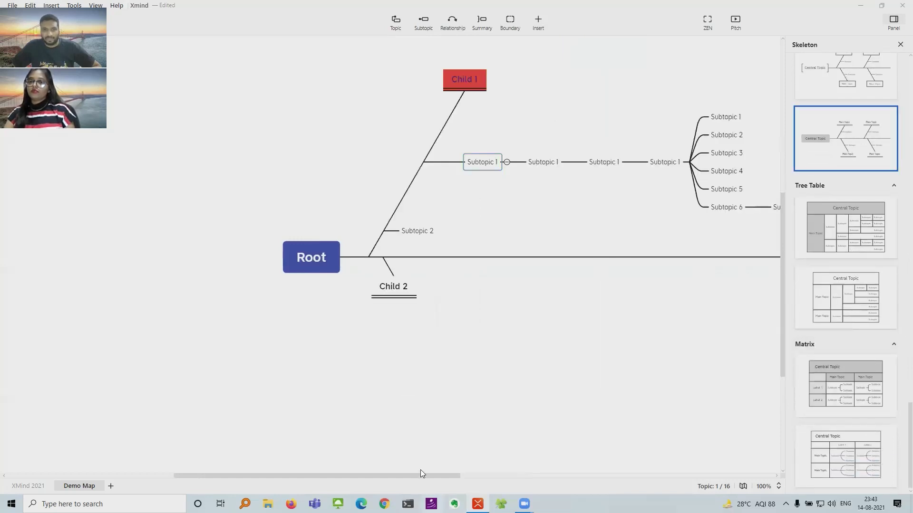
left_click_drag(412, 476, 482, 482)
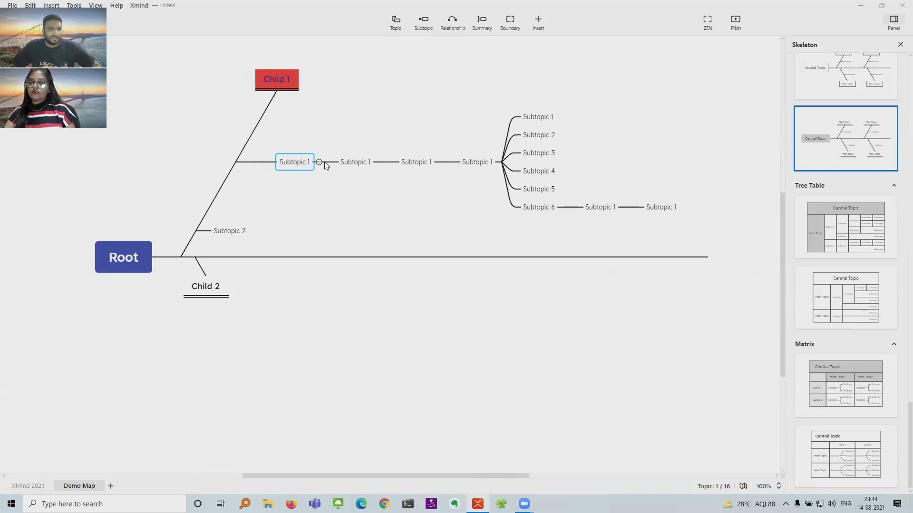
left_click(828, 228)
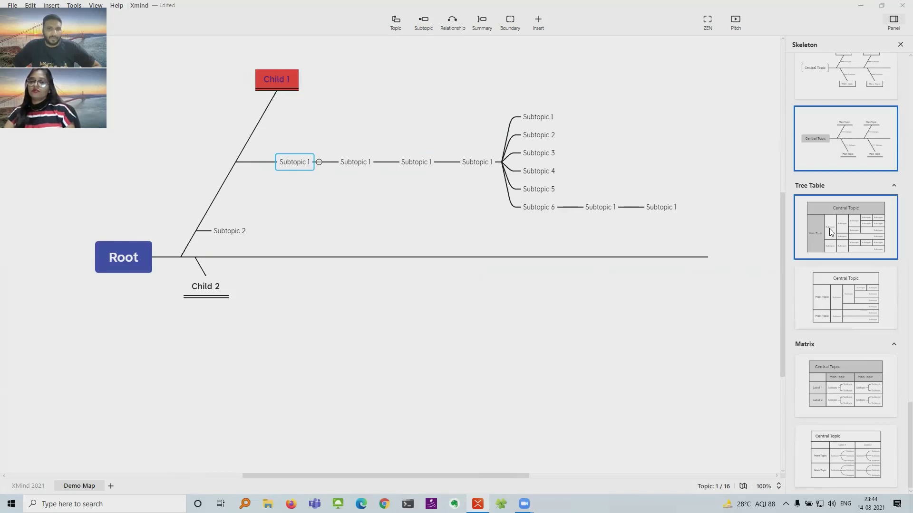
left_click_drag(778, 122, 775, 205)
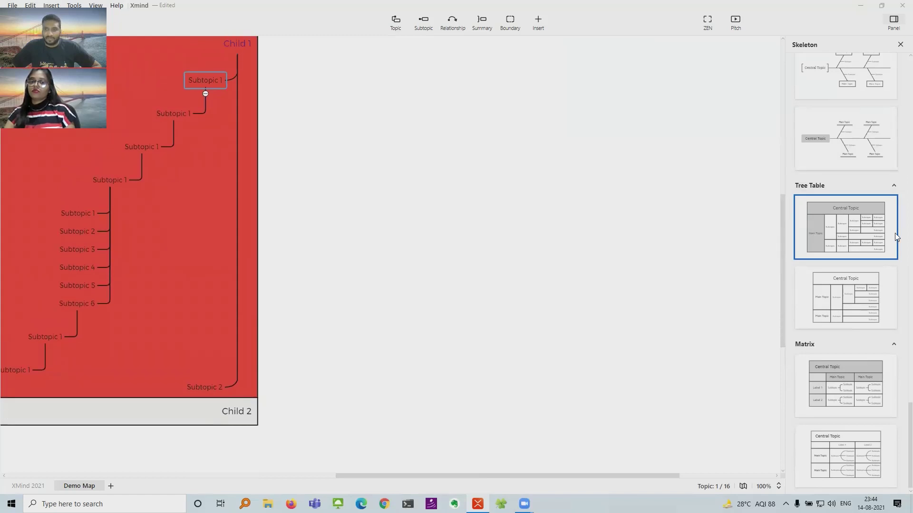
Step: Try the Timeline skeleton with circular main topics, and apply the horizontal Timeline skeleton with boxed topics
scroll(900, 285, "up", 2)
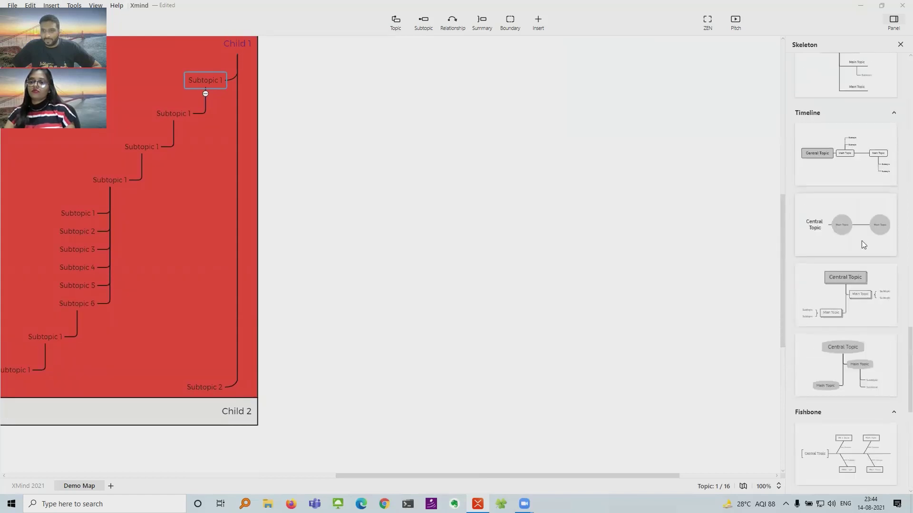
left_click(830, 226)
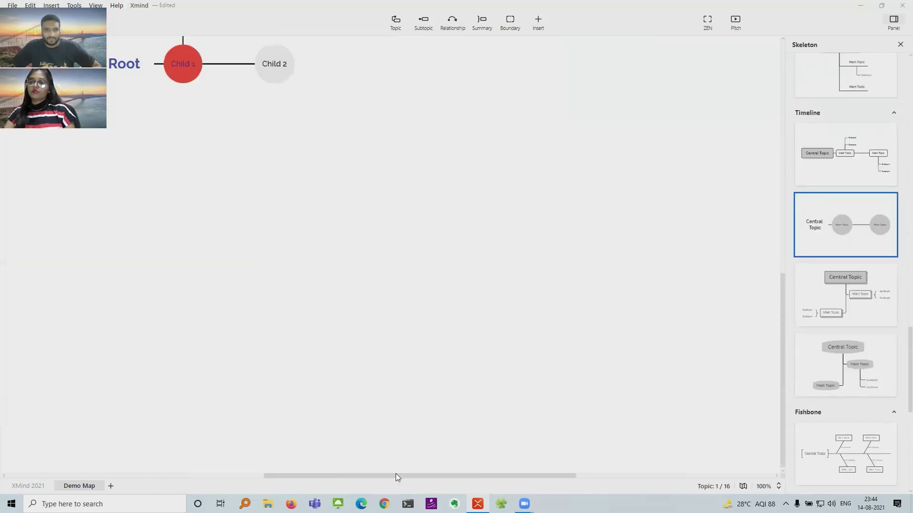
left_click_drag(396, 476, 331, 475)
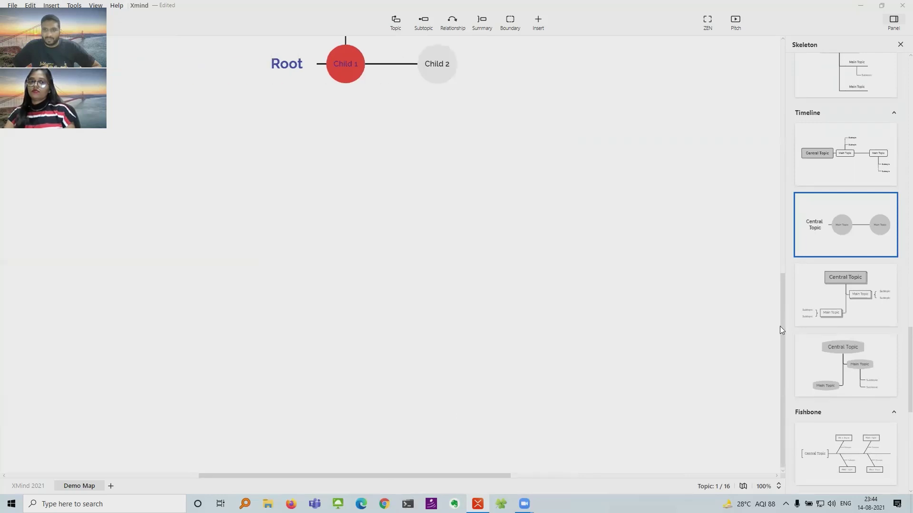
left_click_drag(782, 323, 773, 216)
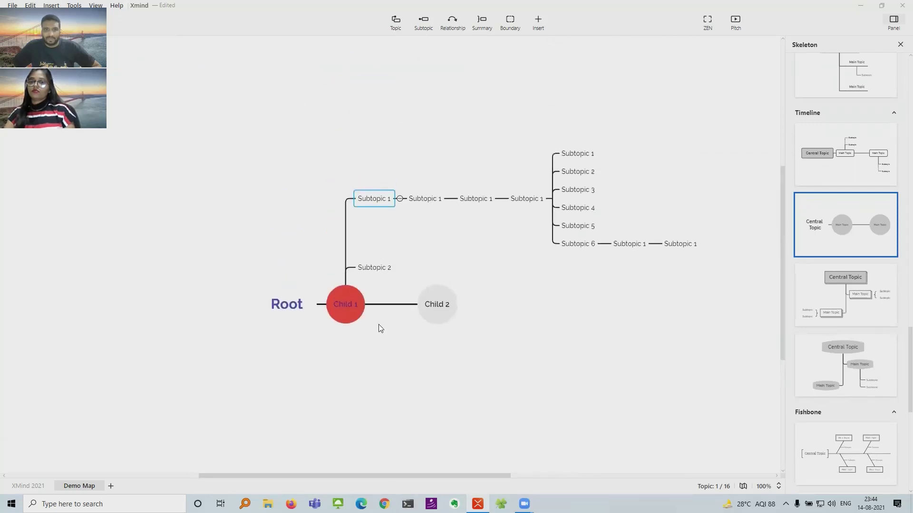
left_click(856, 145)
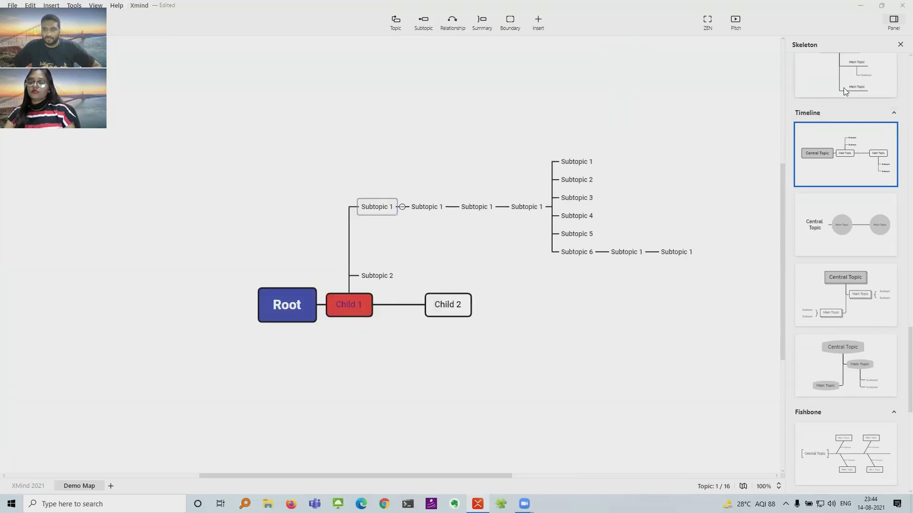
Step: Try the vertical tree-style skeleton listed just before Timeline, and apply the first Brace Map skeleton to the map
left_click(844, 77)
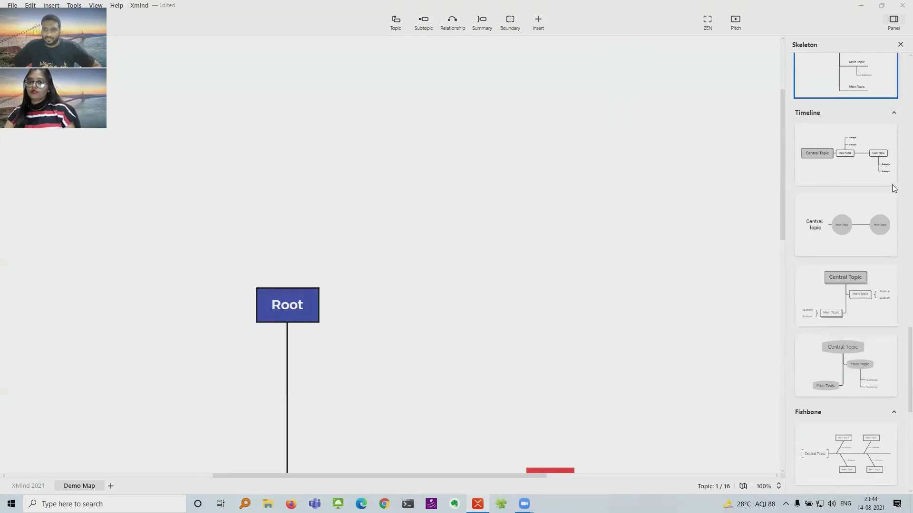
scroll(898, 156, "up", 6)
scroll(898, 157, "up", 3)
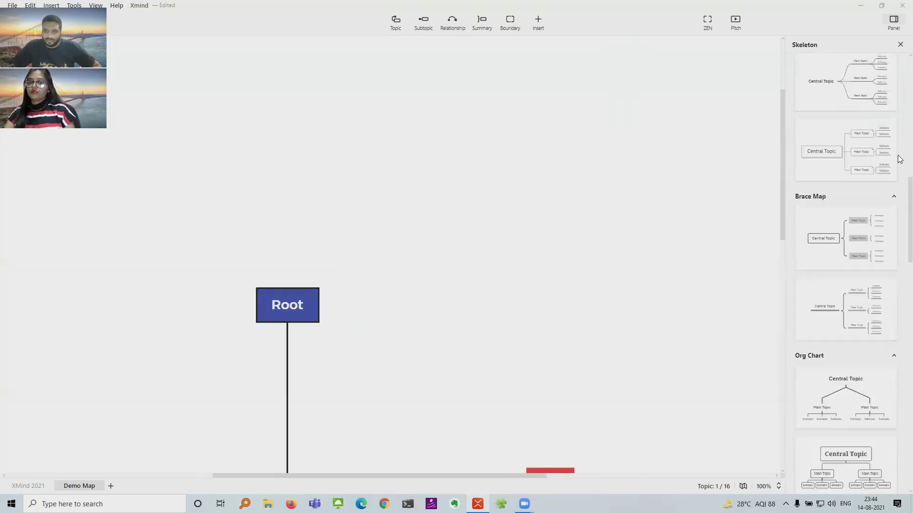
left_click(835, 250)
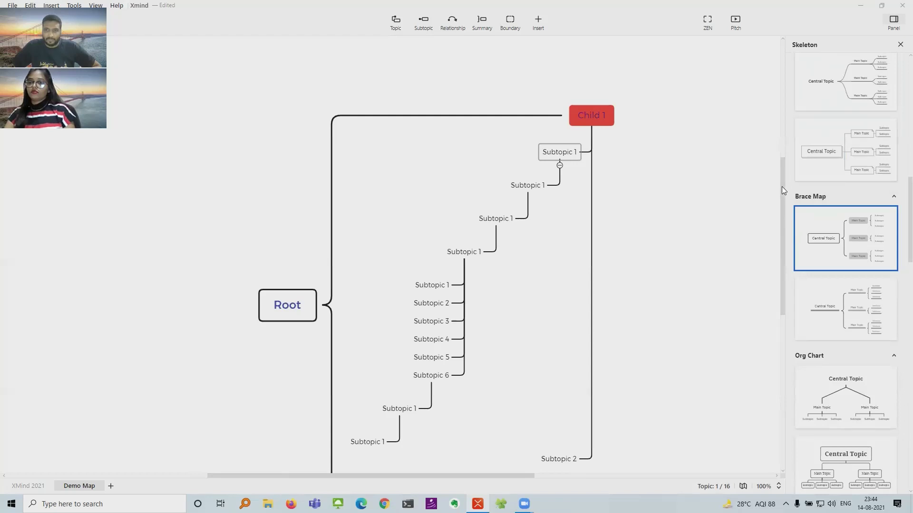
left_click_drag(781, 186, 766, 198)
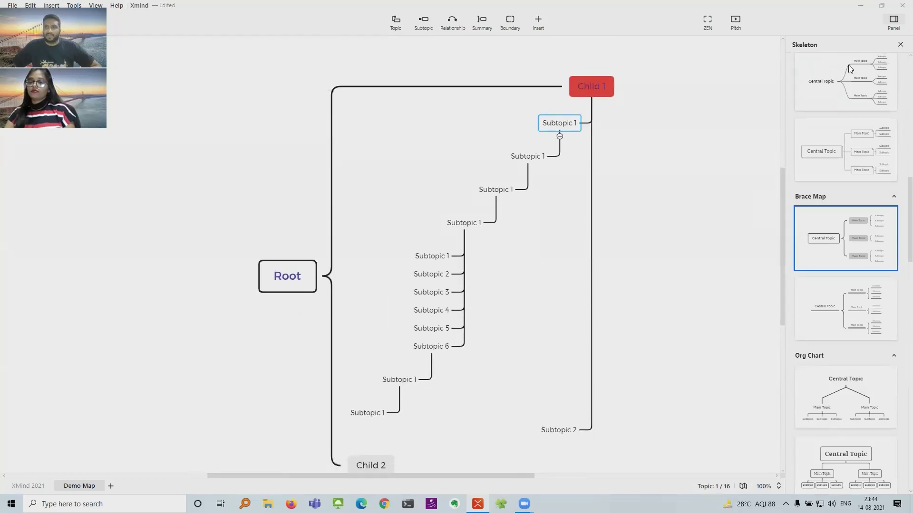
left_click(900, 44)
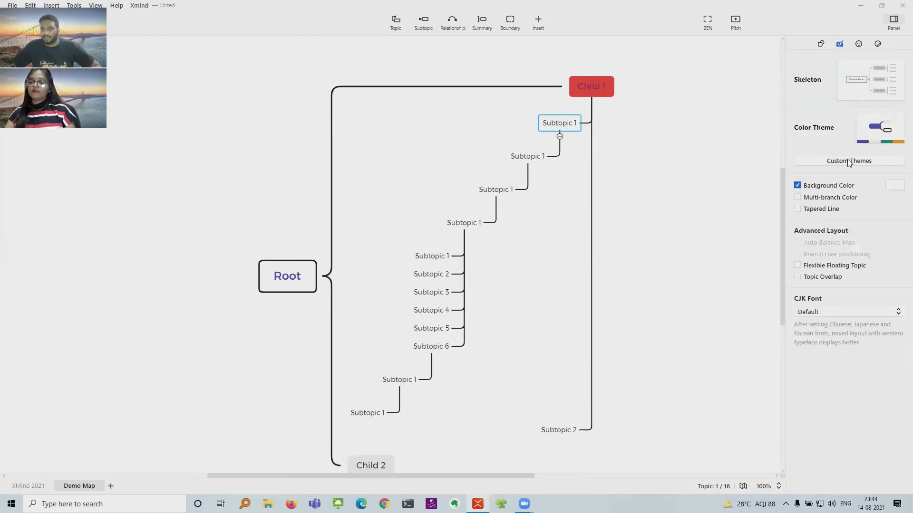
Step: Look through the available color themes, such as Constancy, Cream, Flowers, Coral and Gorgeous, without choosing one
left_click(878, 129)
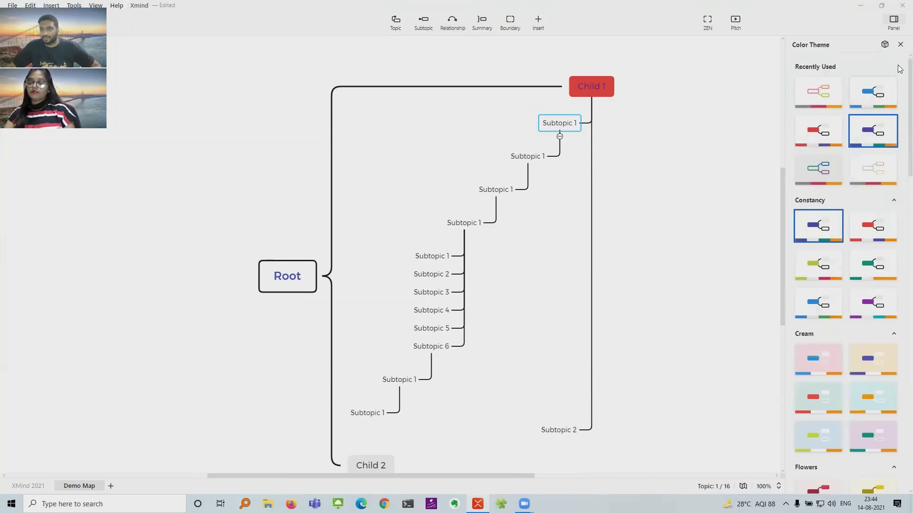
scroll(900, 65, "down", 12)
scroll(900, 172, "up", 12)
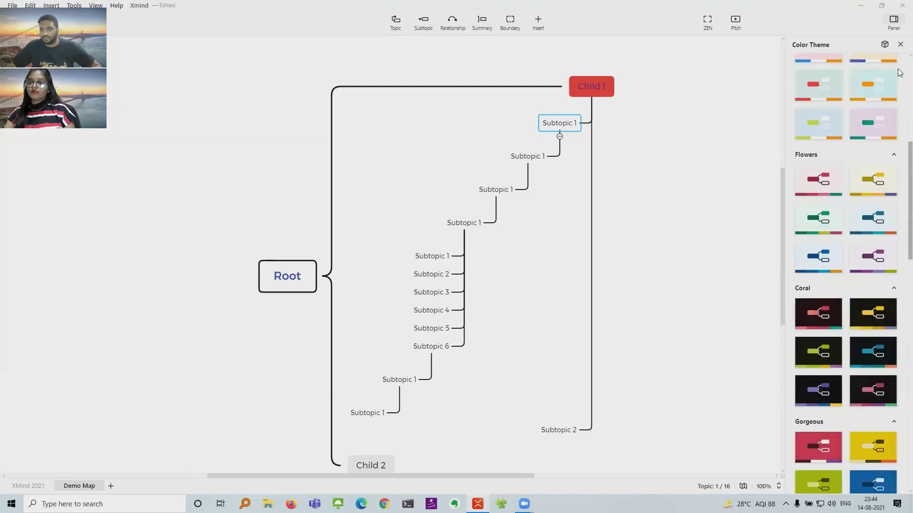
left_click(900, 44)
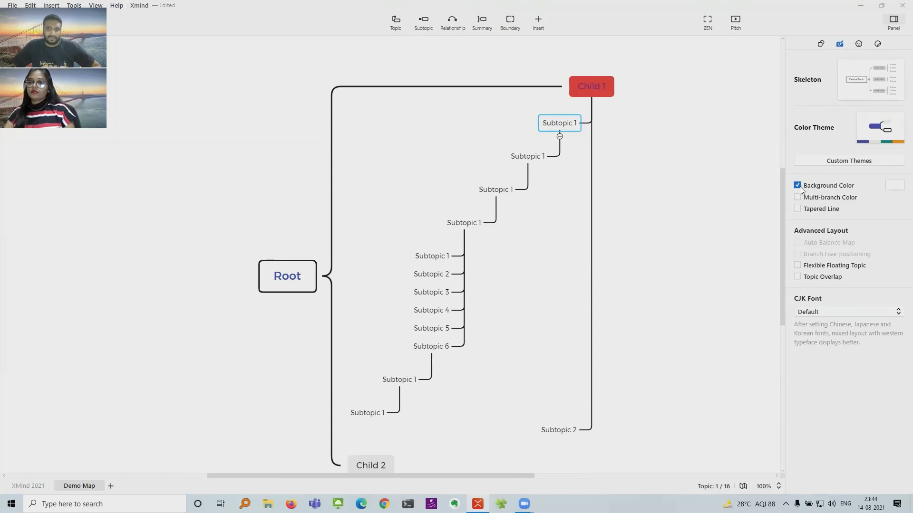
Step: Set the map's background color to light green, and enable Multi-branch Color with the first rainbow palette
left_click(895, 186)
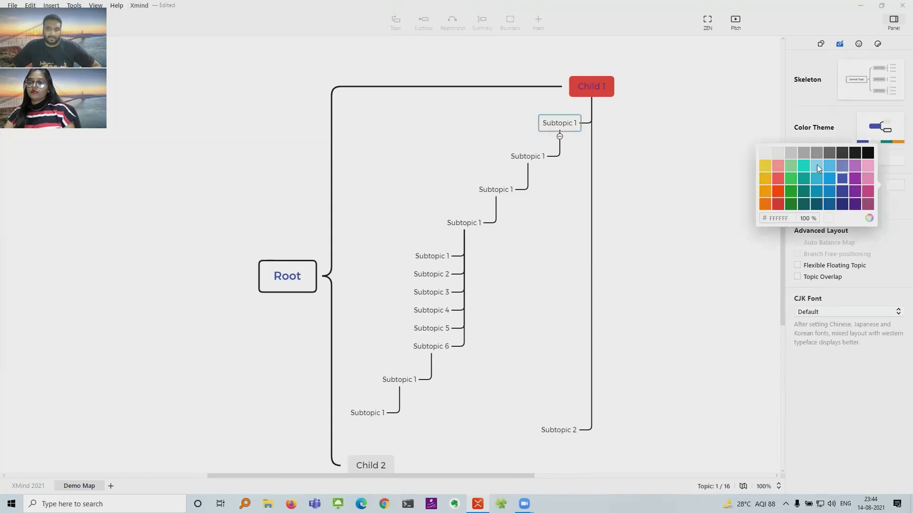
left_click(789, 165)
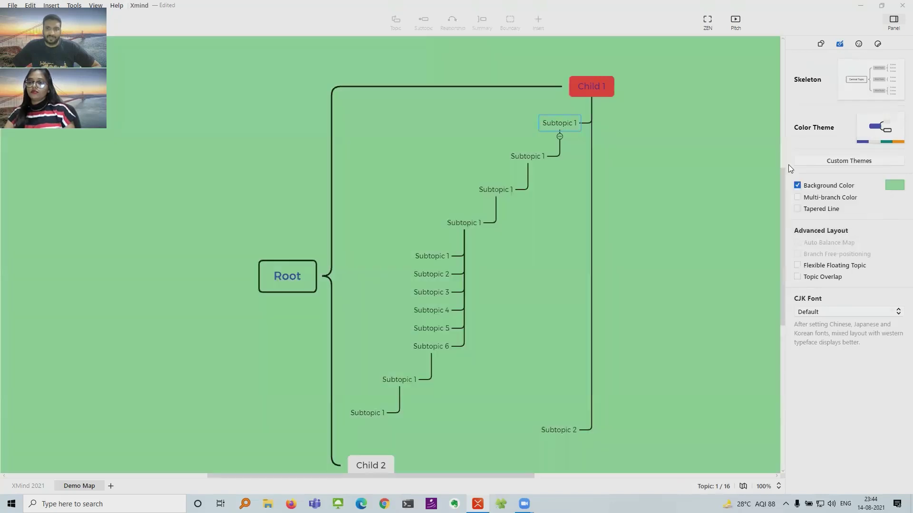
left_click(798, 197)
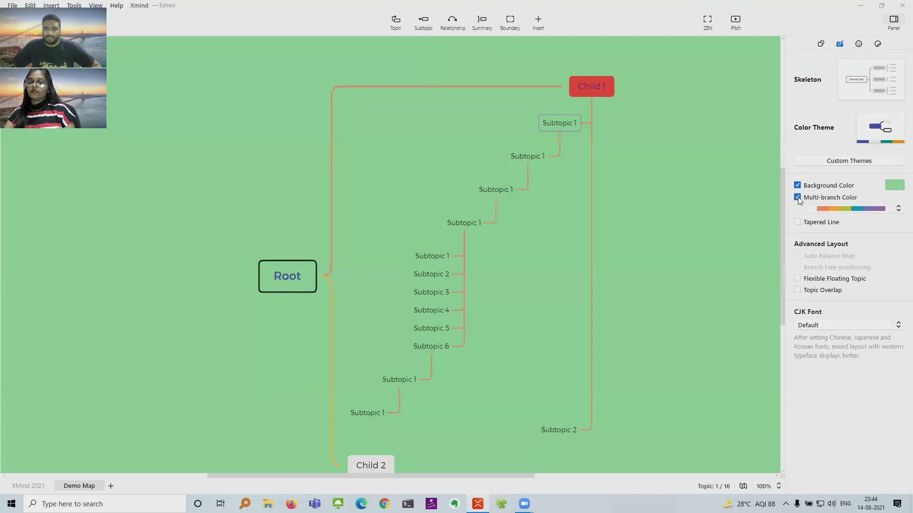
left_click(823, 207)
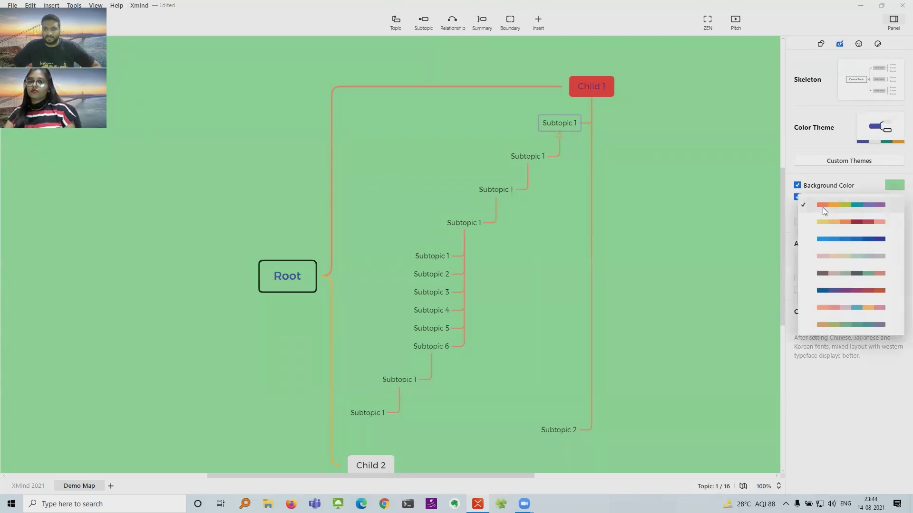
left_click(795, 203)
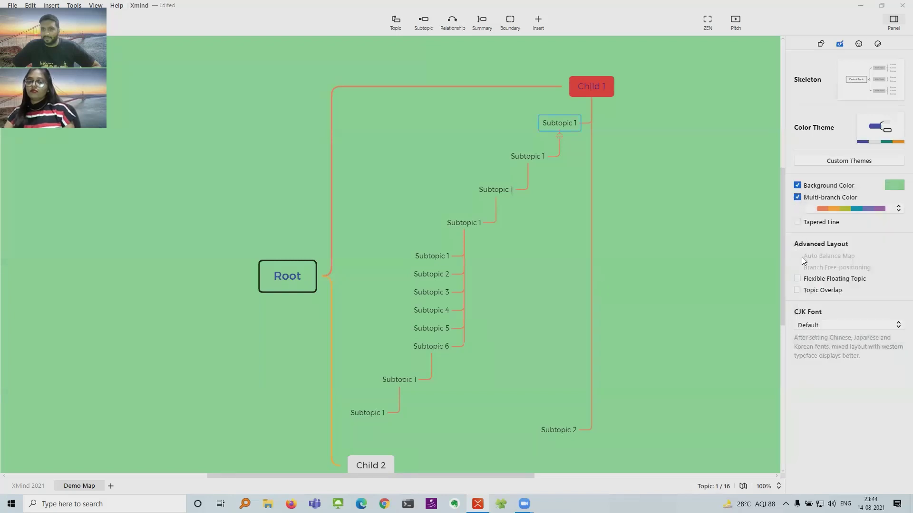
Step: Turn off the map's background color, and enable Flexible Floating Topic and Topic Overlap, leaving the CJK font at Default
left_click(797, 186)
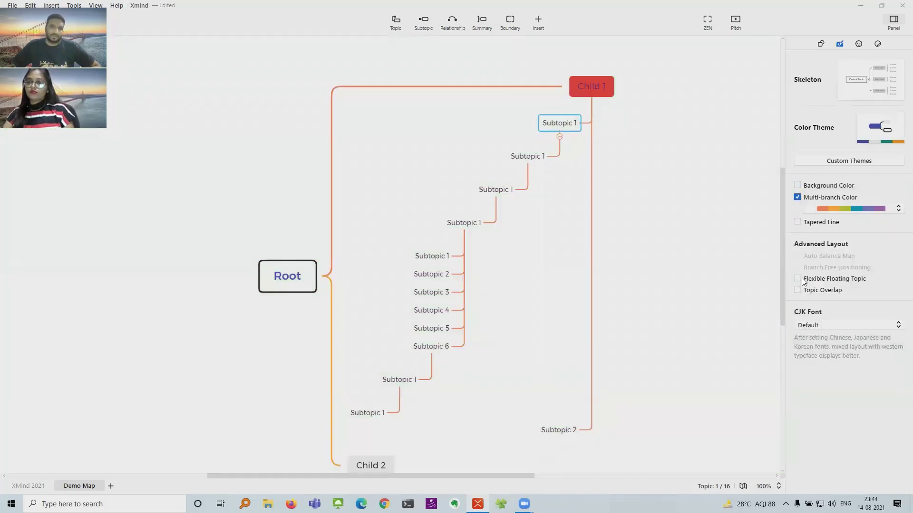
left_click(287, 276)
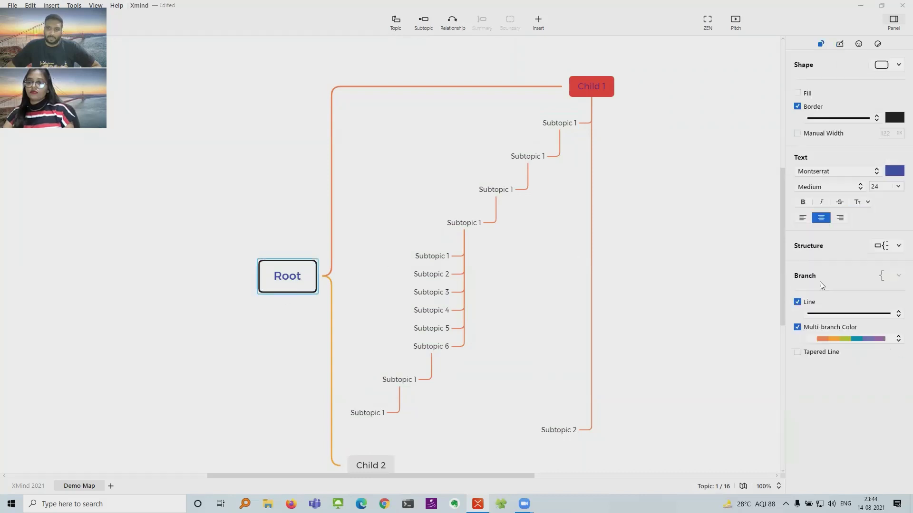
left_click(839, 44)
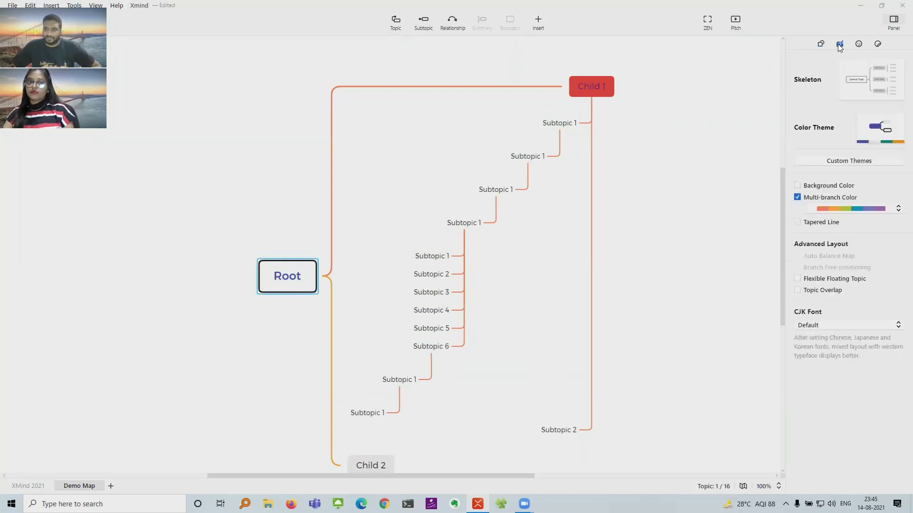
left_click(798, 279)
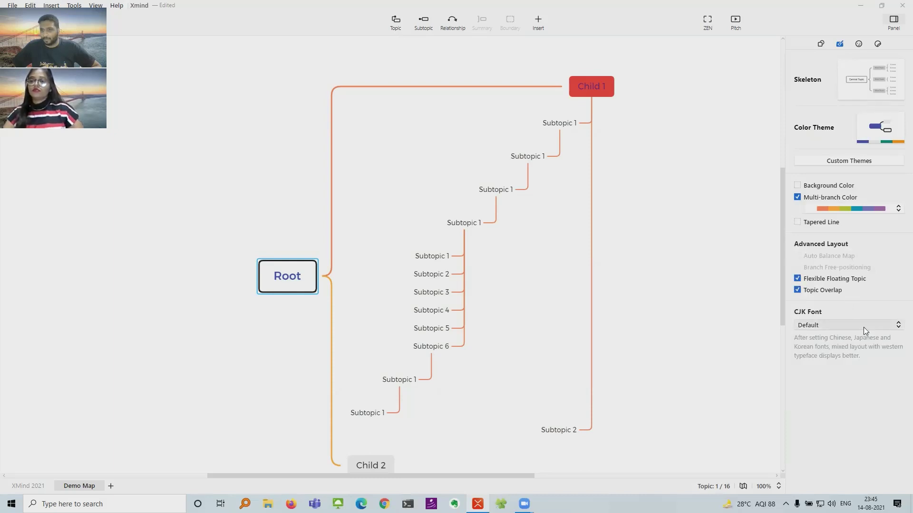
left_click(863, 326)
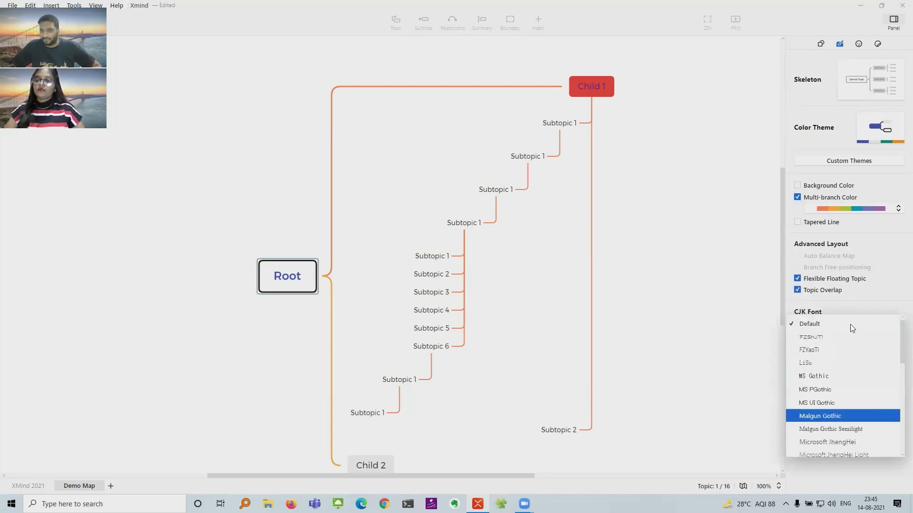
left_click(855, 294)
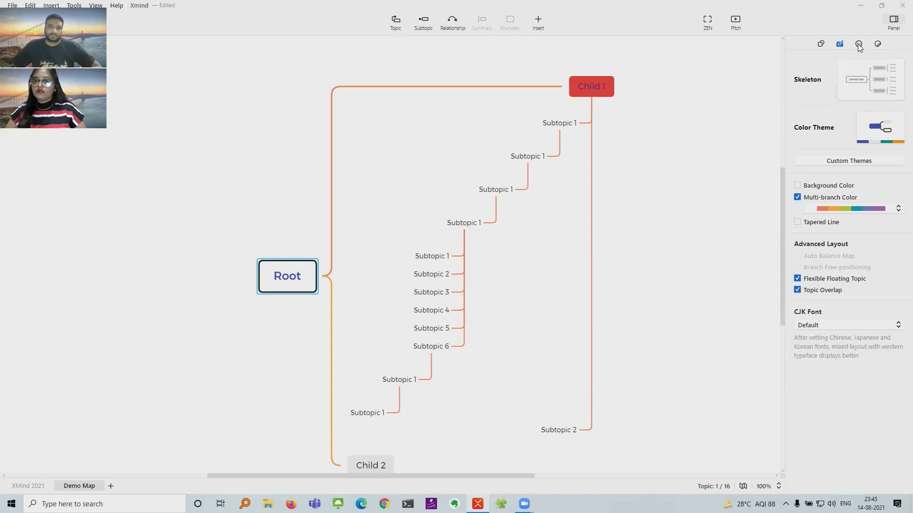
Step: Add a red tag marker to the Subtopic 1 that holds six subtopics, a blue one to its parent and a green one to its grandparent
left_click(859, 44)
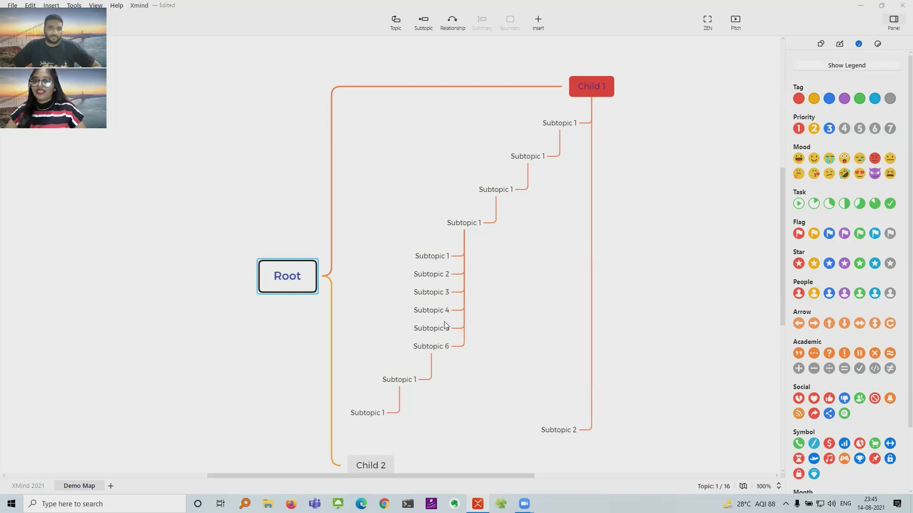
left_click(472, 223)
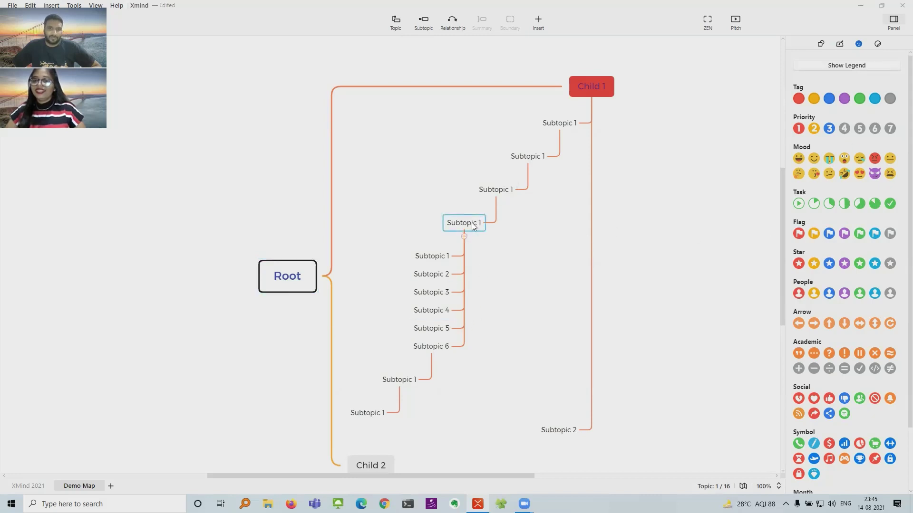
left_click(799, 100)
left_click(514, 187)
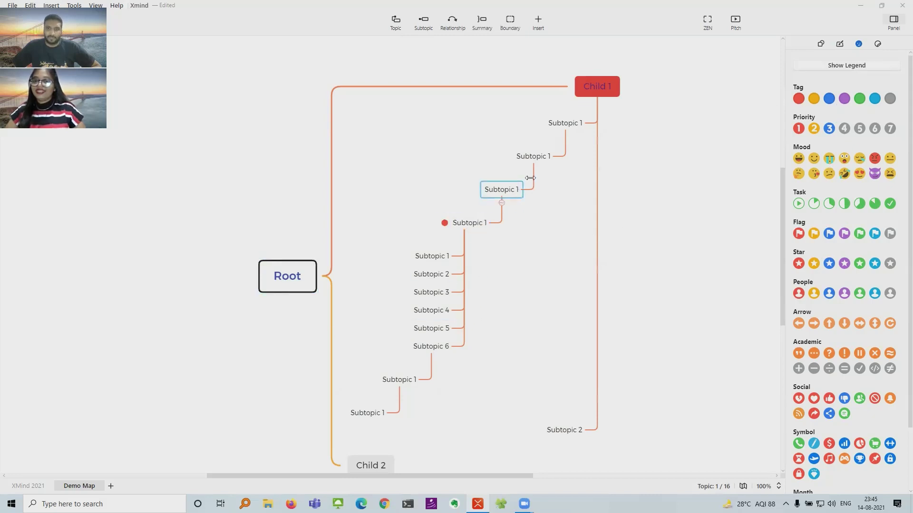
left_click(828, 98)
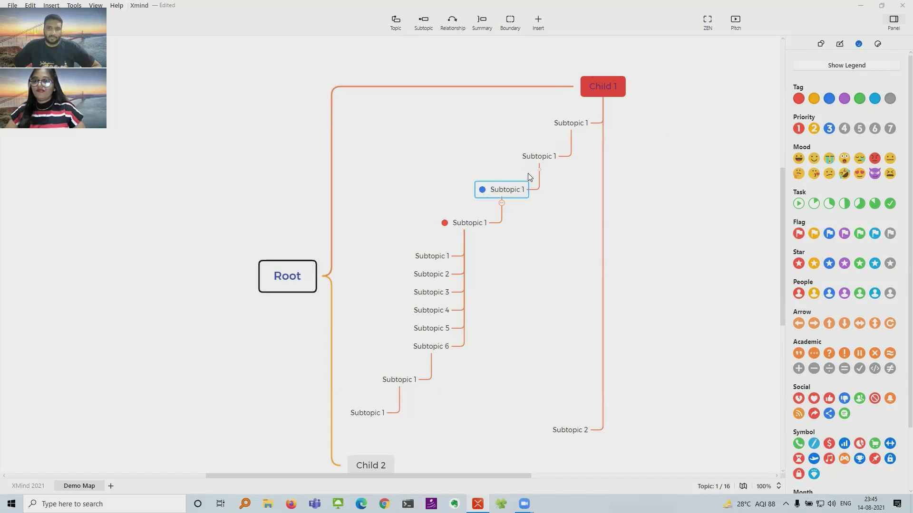
left_click(535, 158)
left_click(859, 99)
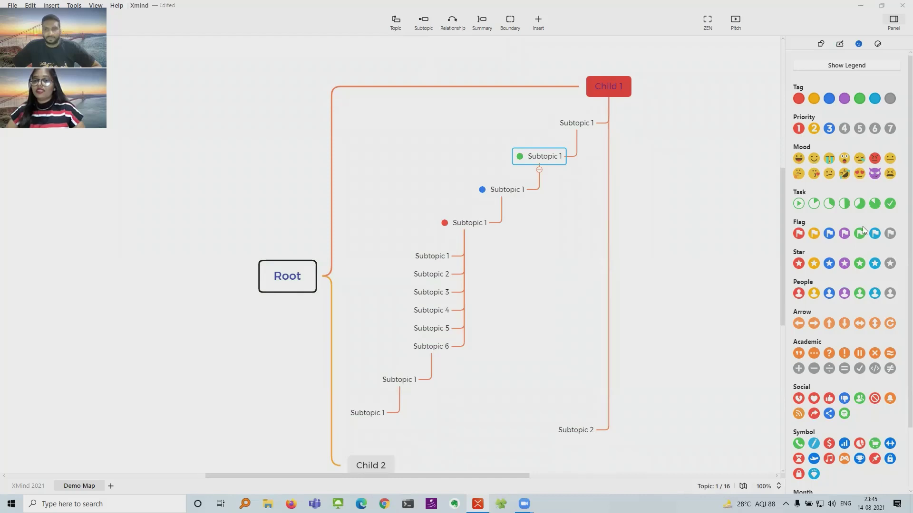
Step: Add mood markers to the listed subtopics: laughing for Subtopic 1, smiling for Subtopic 2, crying for Subtopic 3 and heart-eyes for Subtopic 4
left_click(444, 260)
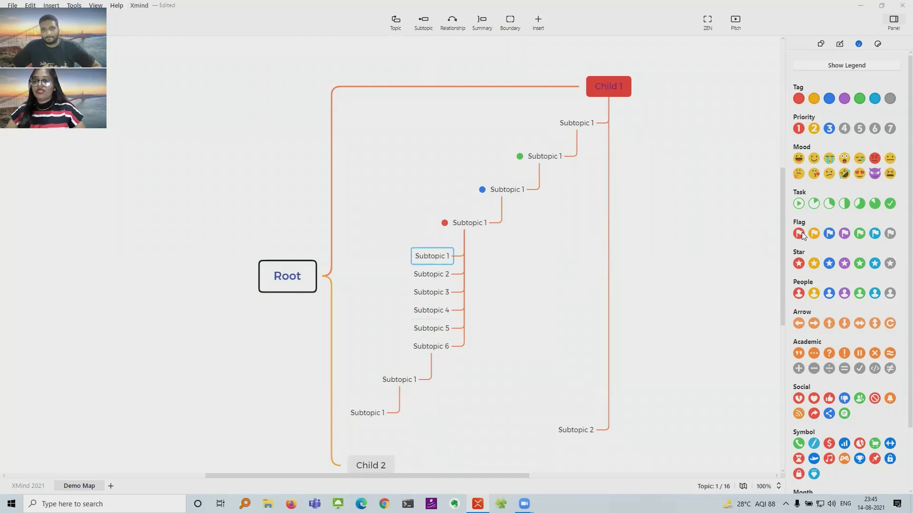
left_click(799, 159)
left_click(431, 275)
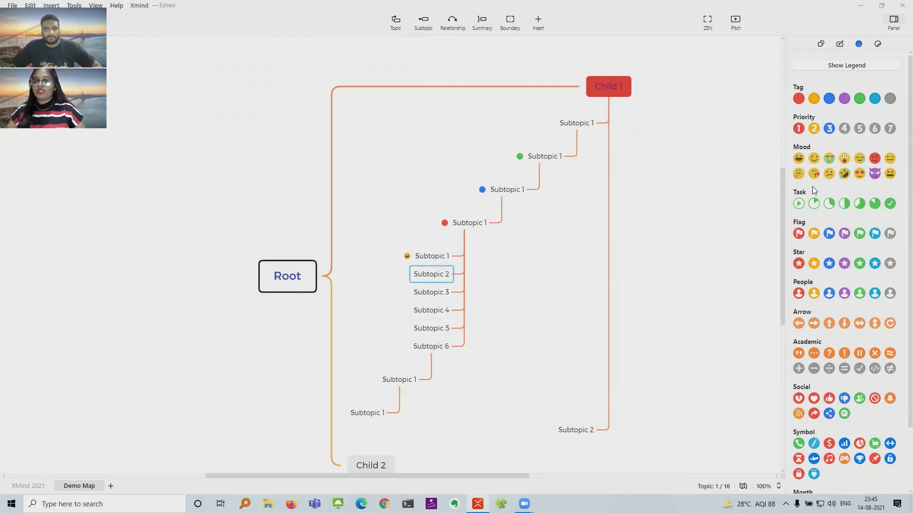
left_click(814, 157)
left_click(453, 294)
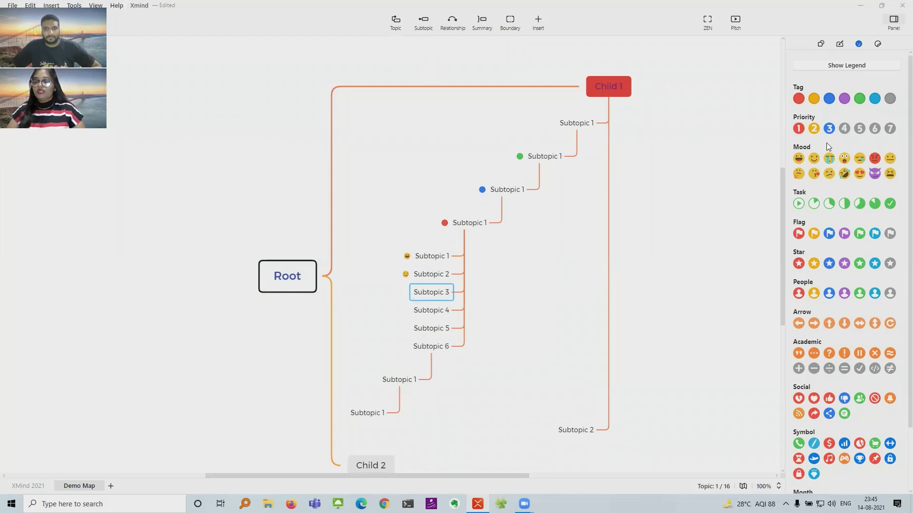
left_click(829, 159)
left_click(428, 315)
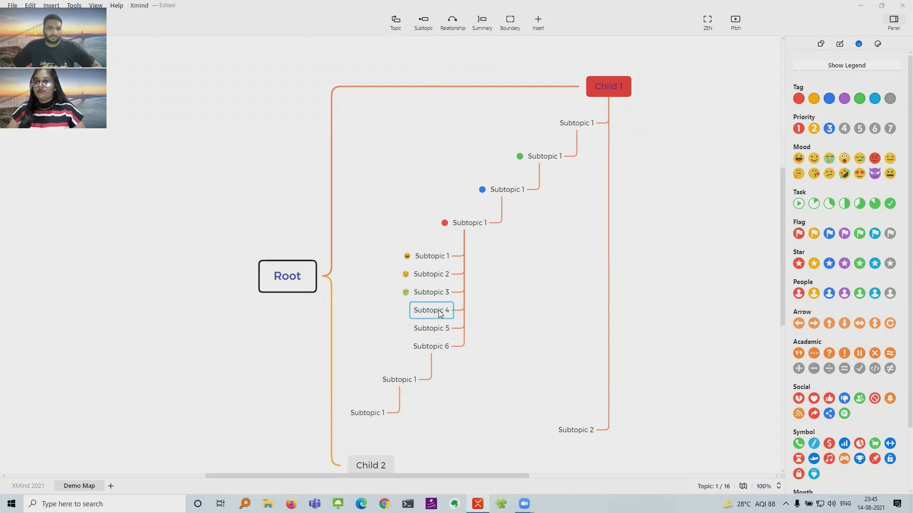
left_click(860, 174)
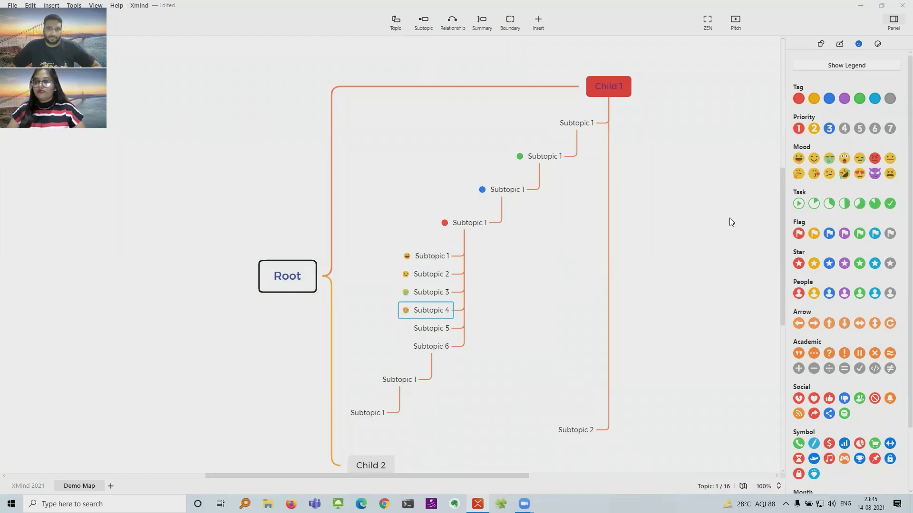
Step: Add the Social heart marker to Subtopic 5 and the red share-arrow marker to Subtopic 6
left_click(452, 330)
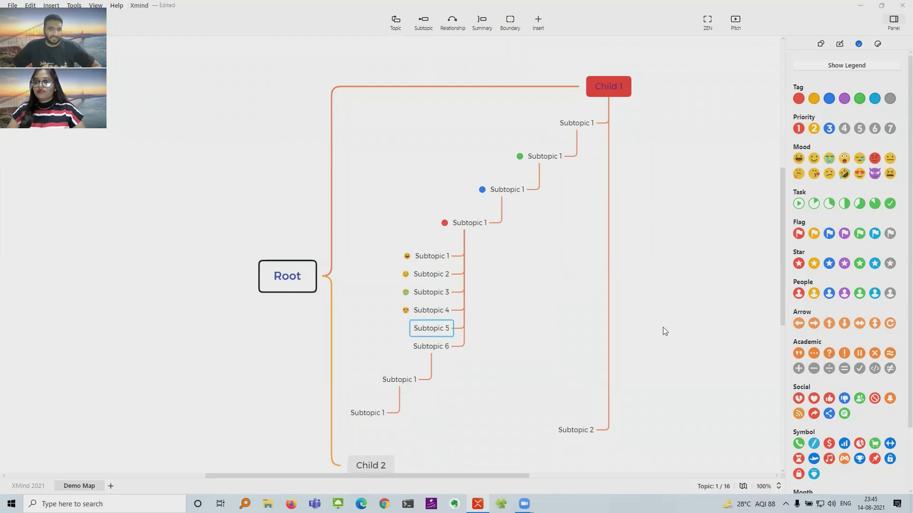
left_click(813, 399)
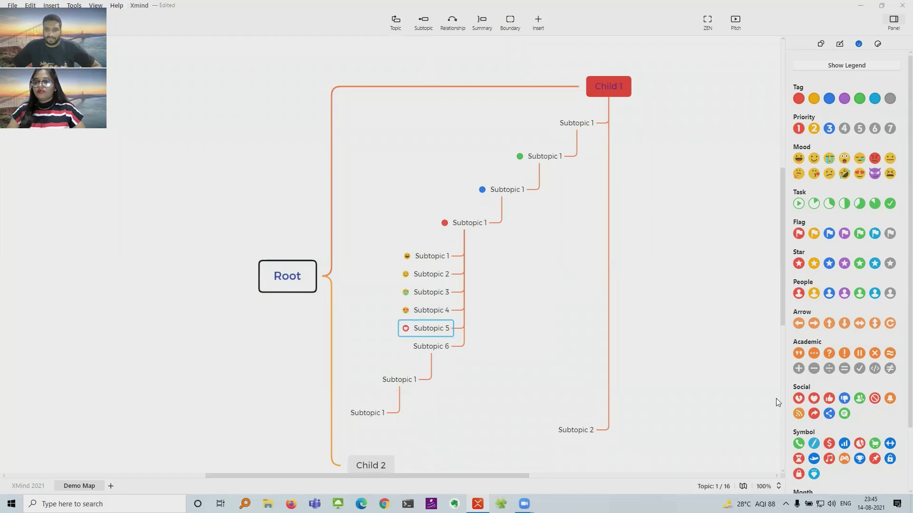
left_click(419, 348)
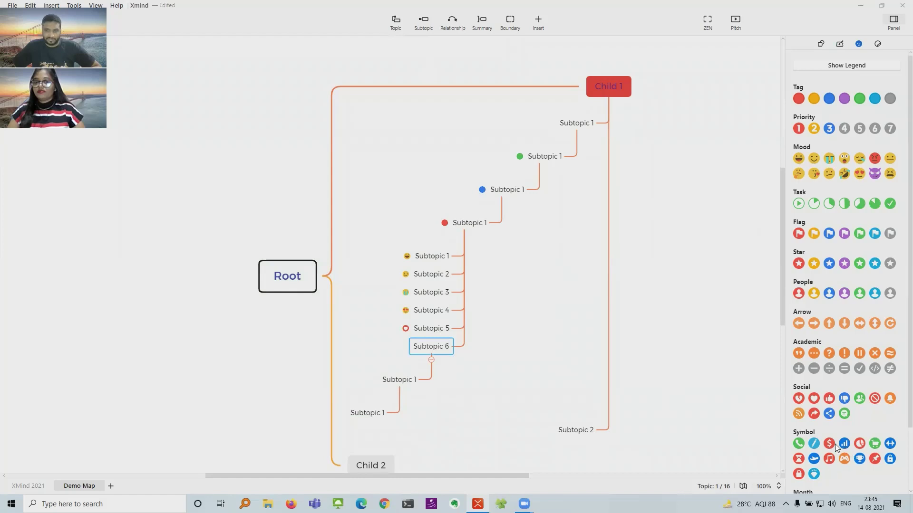
left_click(815, 414)
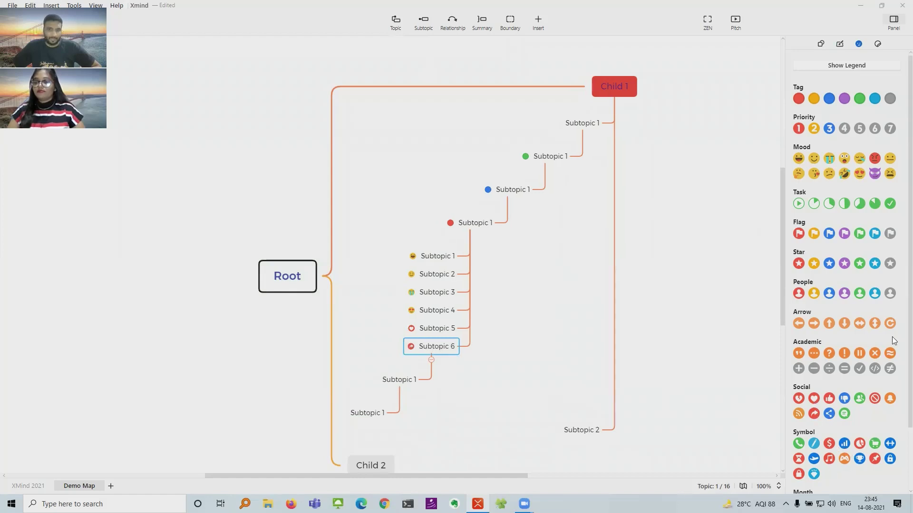
Step: Add the priority 1 marker to the deepest Subtopic 1 in the branch beneath Subtopic 6
scroll(900, 257, "down", 2)
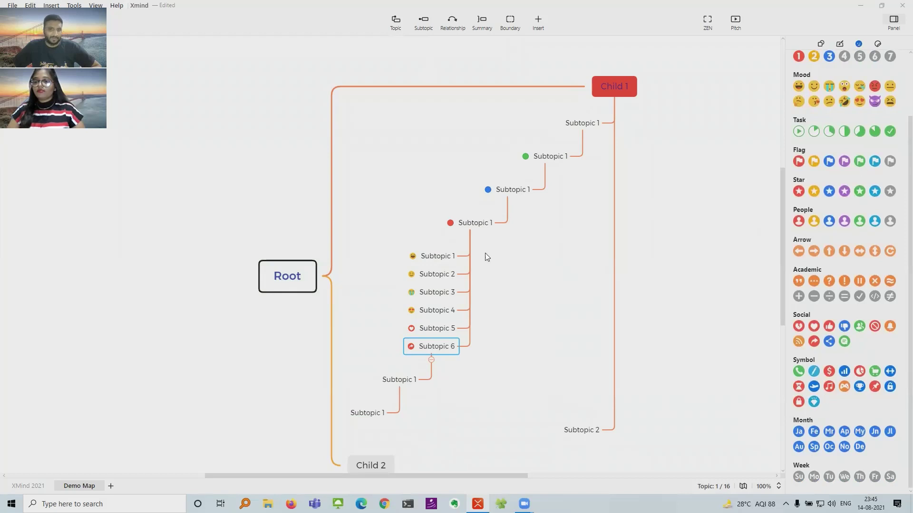
left_click(383, 414)
key("ctrl+1")
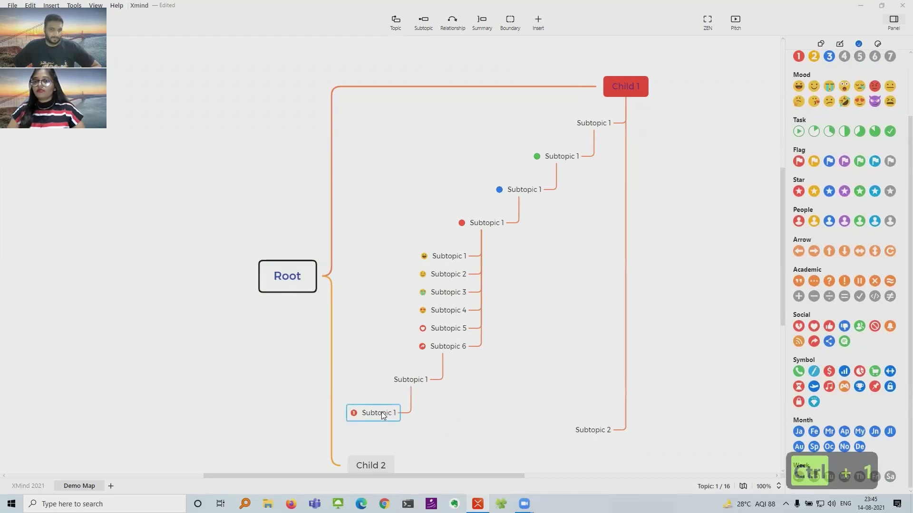
Step: Add the priority 2 marker to the Subtopic 1 directly beneath Subtopic 6 and the priority 3 marker to the Subtopic 1 directly beneath Child 1
left_click(417, 380)
key("ctrl+3")
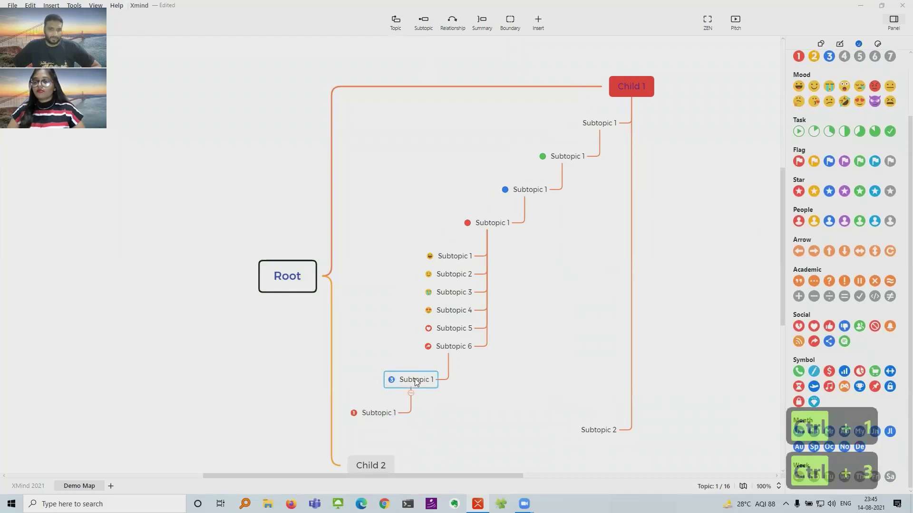
key("ctrl+2")
left_click(563, 350)
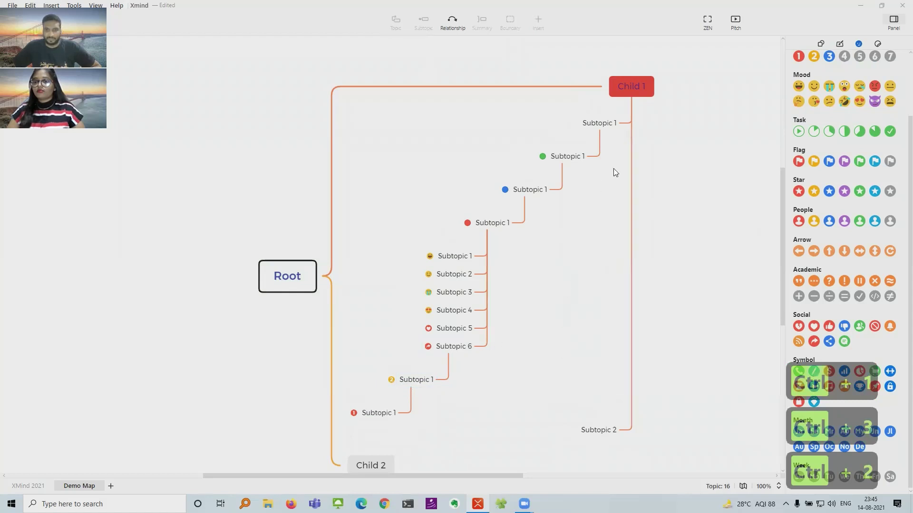
left_click(599, 122)
key("ctrl+3")
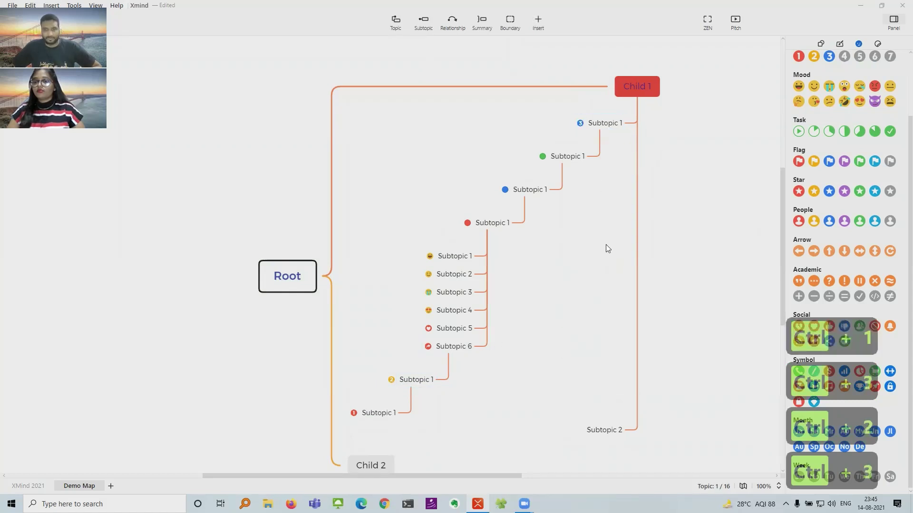
left_click(606, 246)
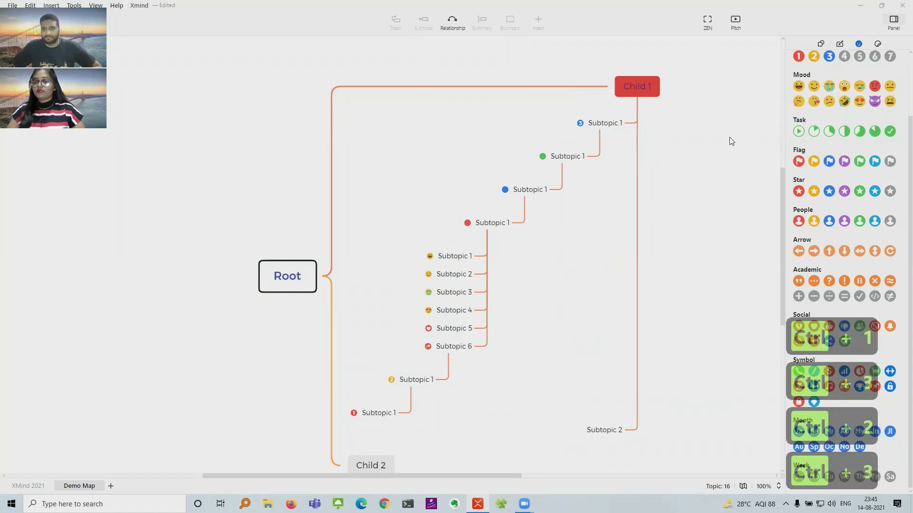
Step: Add stickers down the branch: a coffee cup on Child 1, a document folder on its Subtopic 1 and a balance scale on the green-tagged Subtopic 1
left_click(877, 44)
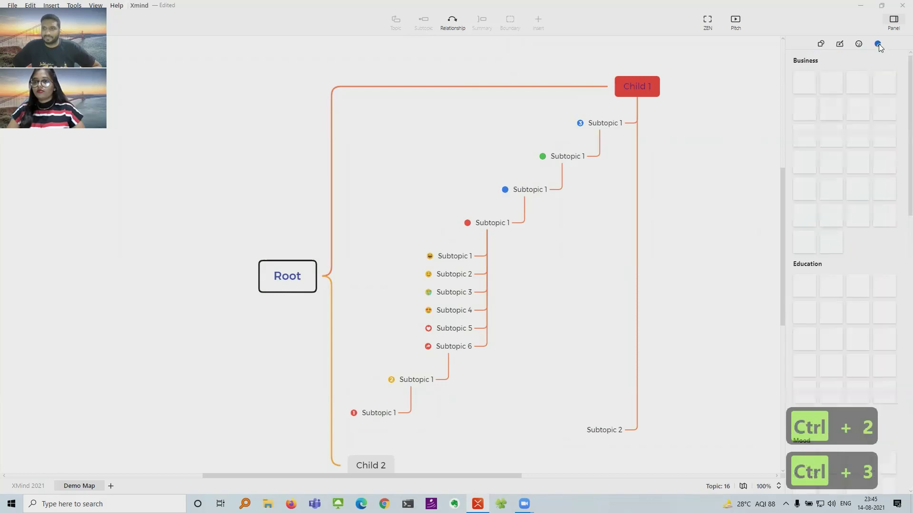
left_click(631, 90)
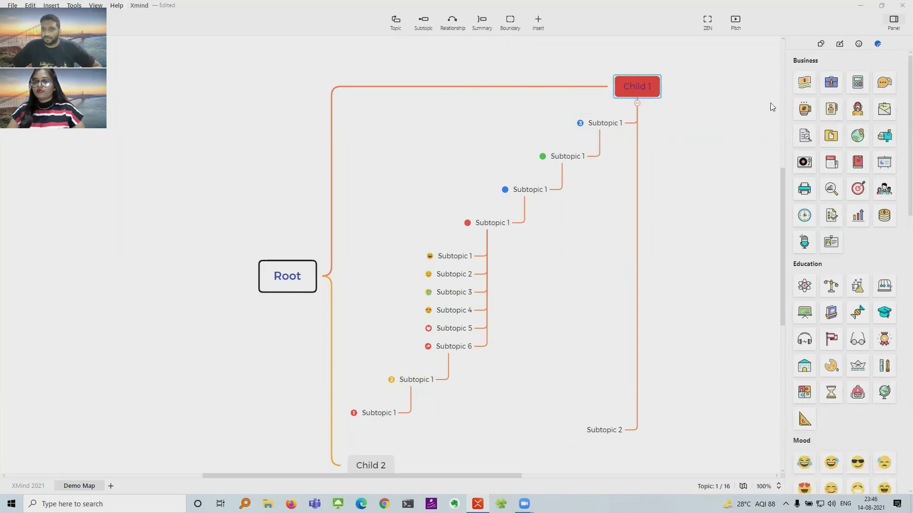
left_click(805, 111)
left_click(601, 133)
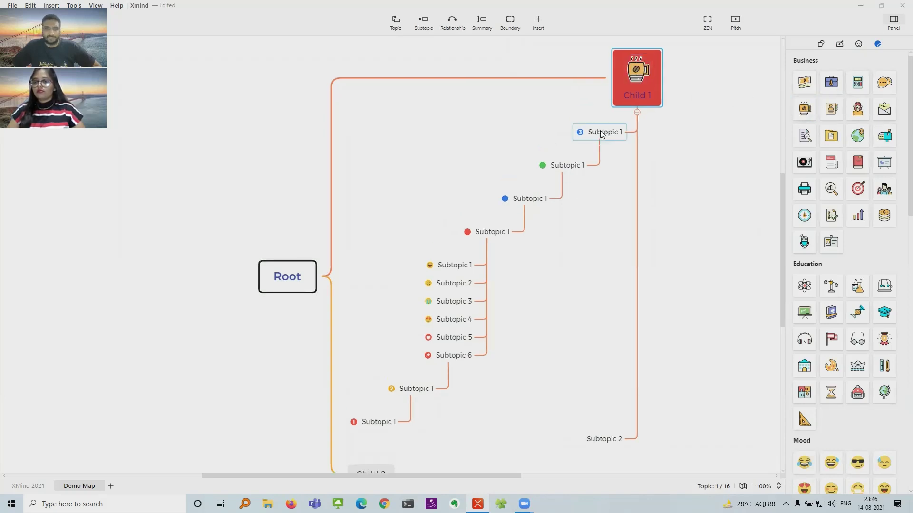
left_click(835, 141)
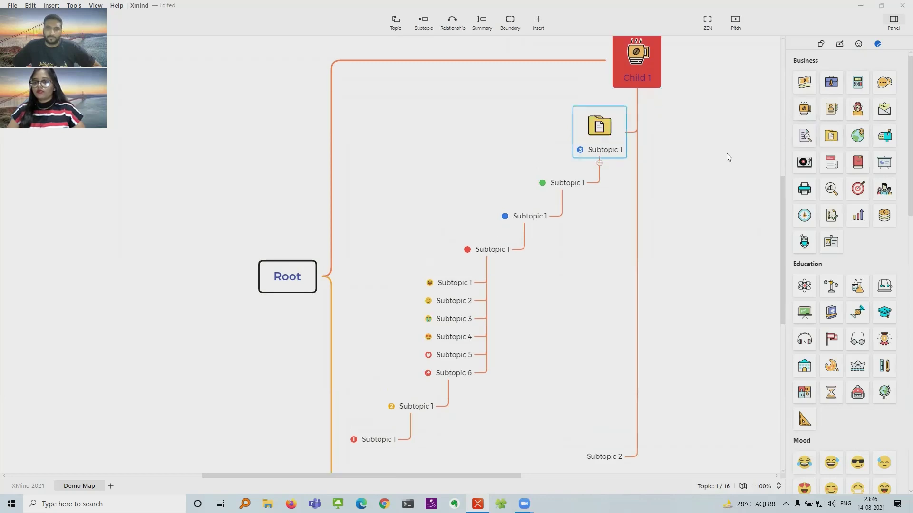
left_click(580, 182)
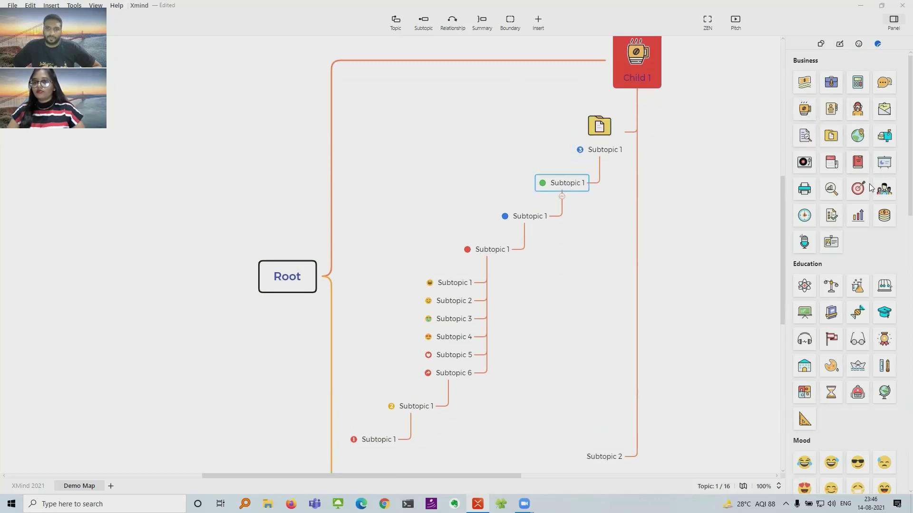
left_click(831, 285)
Step: Look through the sticker categories from Business and Education down to Travel and Other
scroll(899, 157, "down", 20)
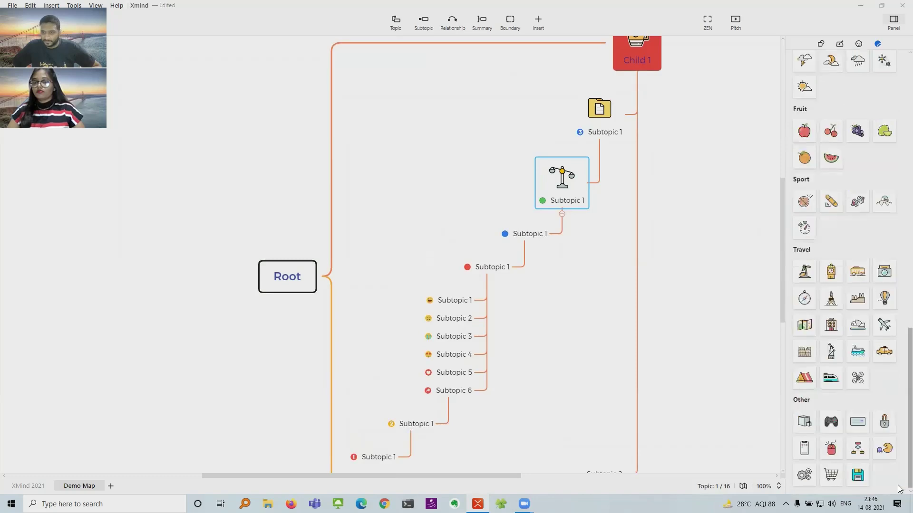
scroll(887, 357, "up", 15)
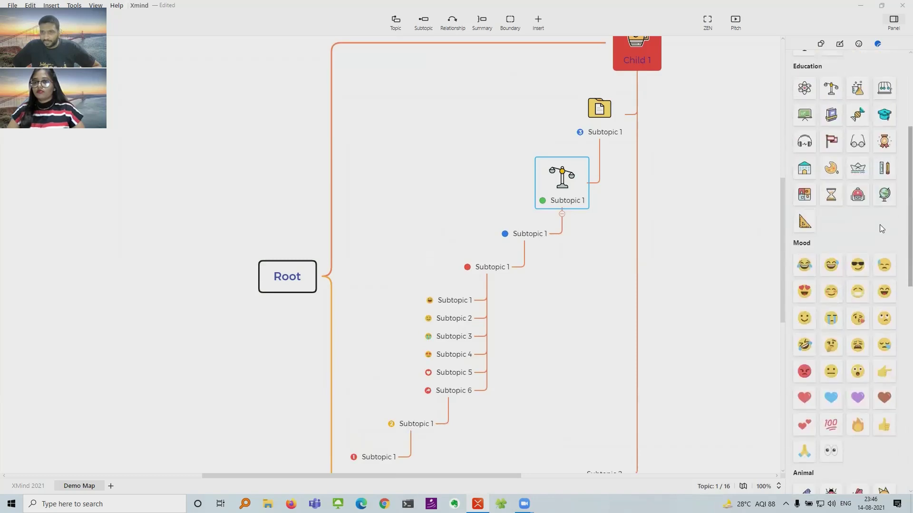
scroll(875, 181, "up", 3)
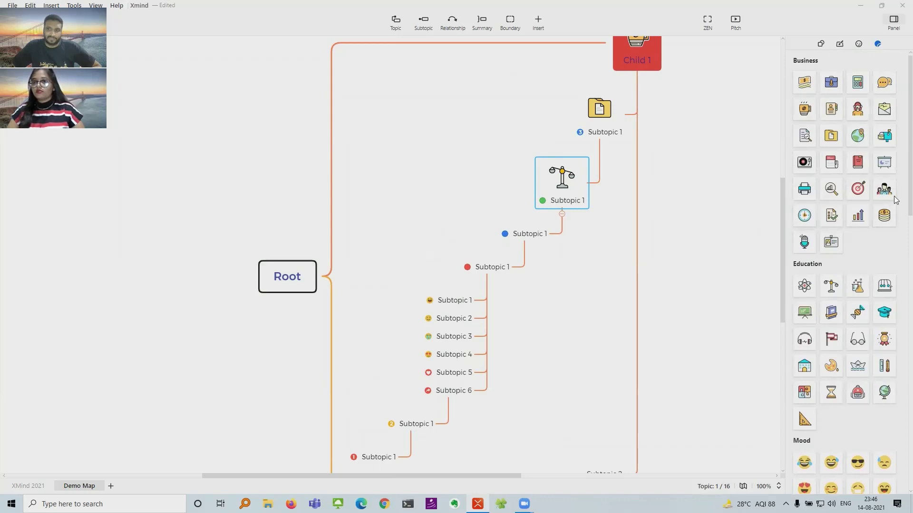
scroll(900, 232, "down", 1)
scroll(900, 231, "down", 20)
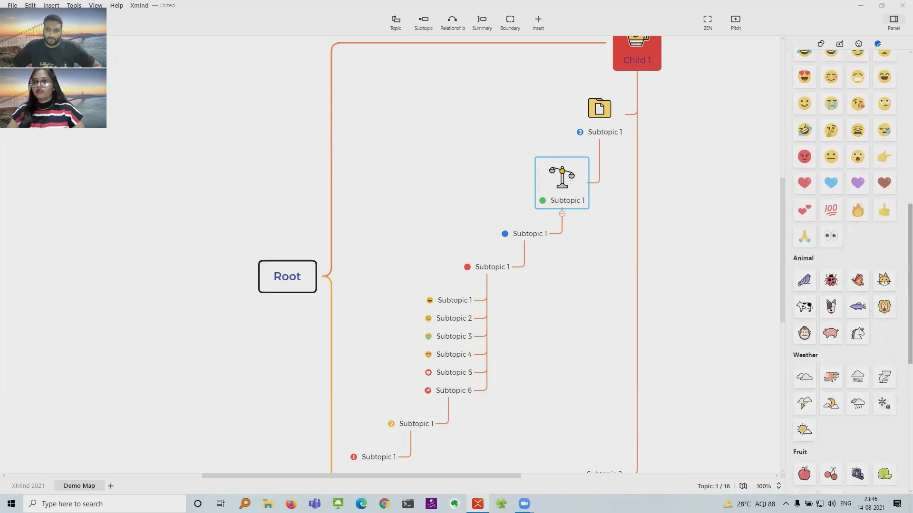
scroll(844, 266, "down", 7)
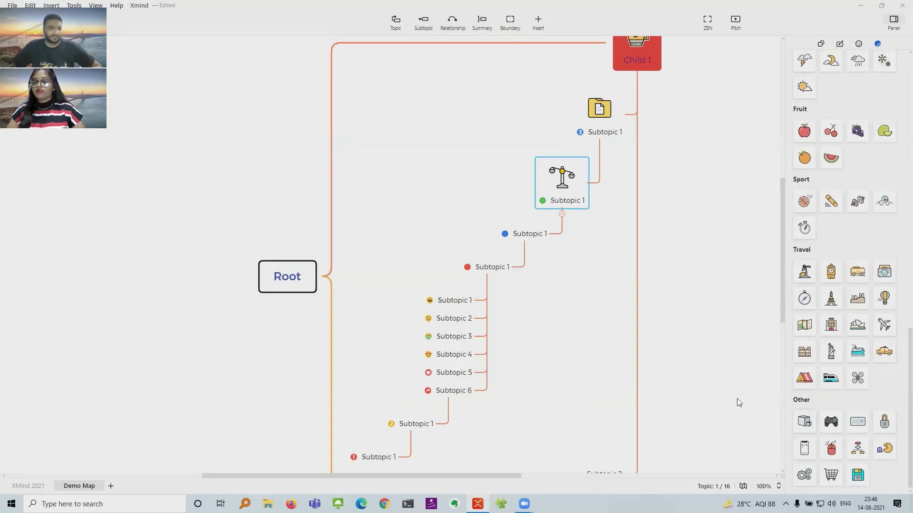
Step: Try ZEN mode with its shortcut list and dark appearance, and return to the normal light editor
left_click(707, 21)
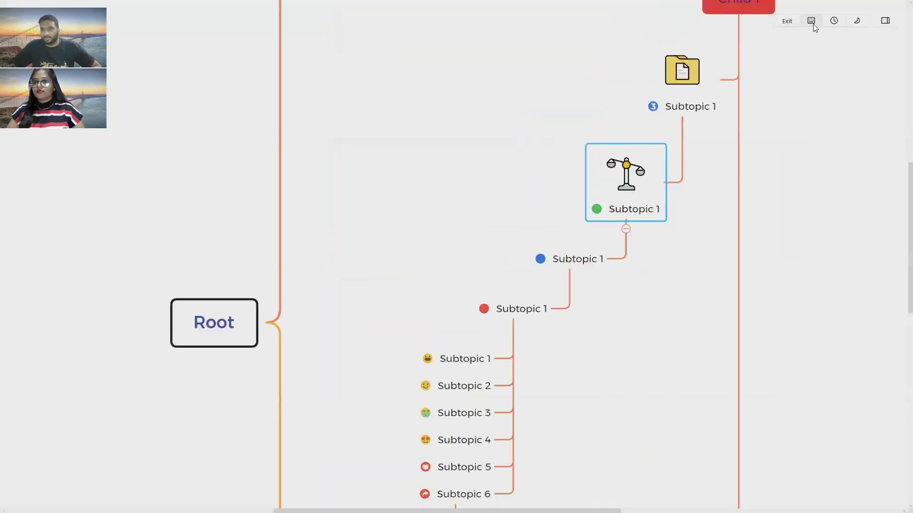
left_click(834, 21)
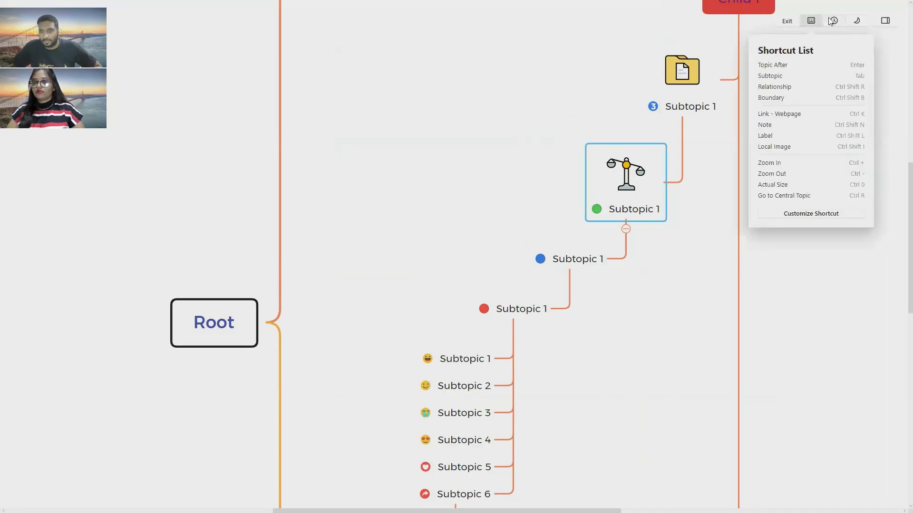
left_click(858, 20)
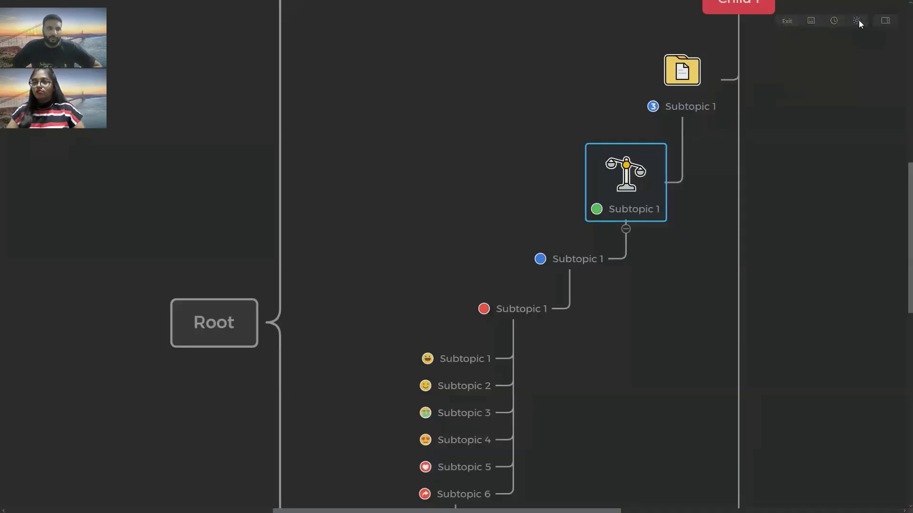
left_click(859, 20)
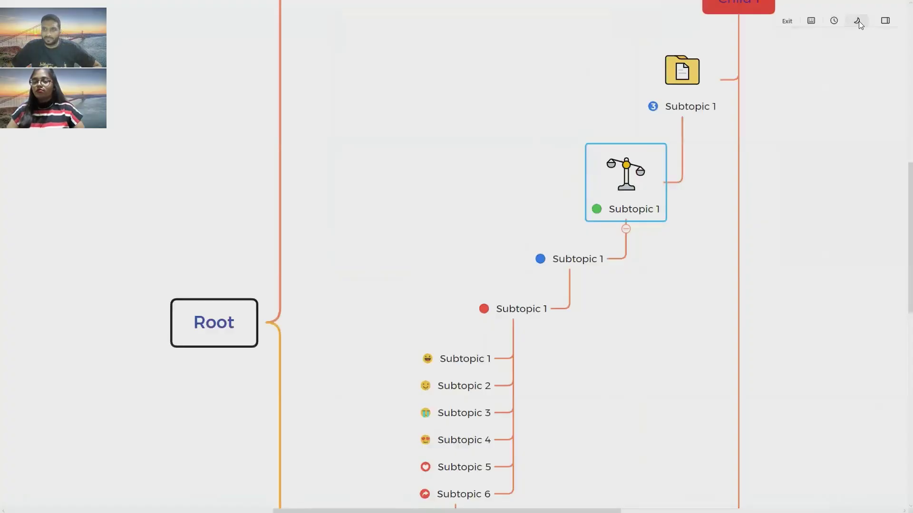
left_click(810, 22)
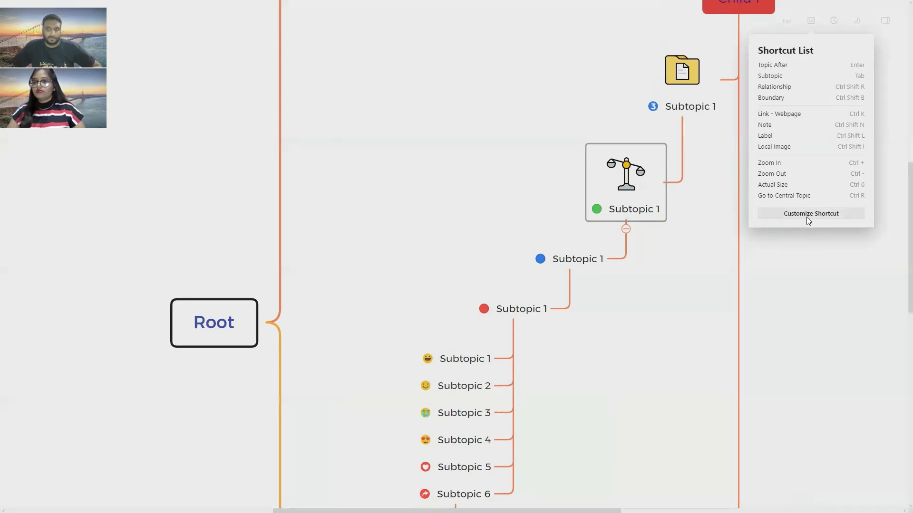
left_click(810, 4)
left_click(786, 22)
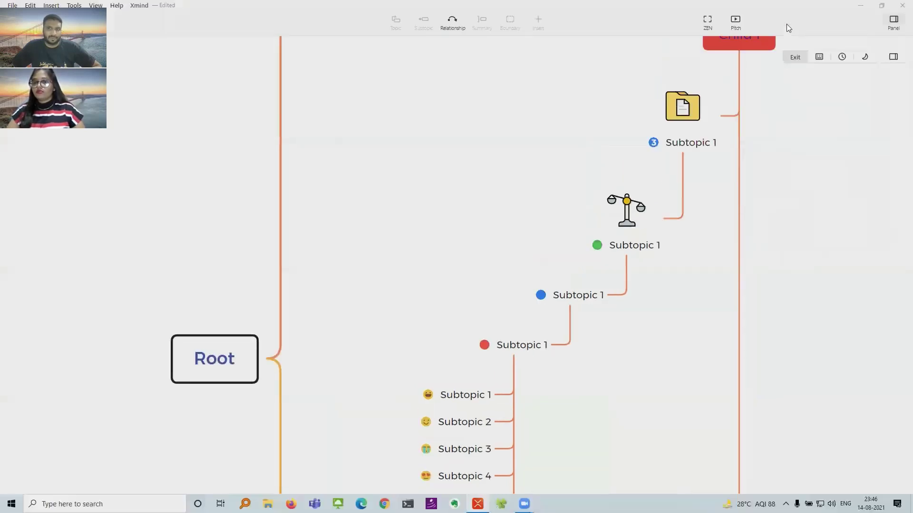
Step: Examine the items that can be inserted on the Root topic, including the LaTeX equation editor, without adding any
left_click(535, 22)
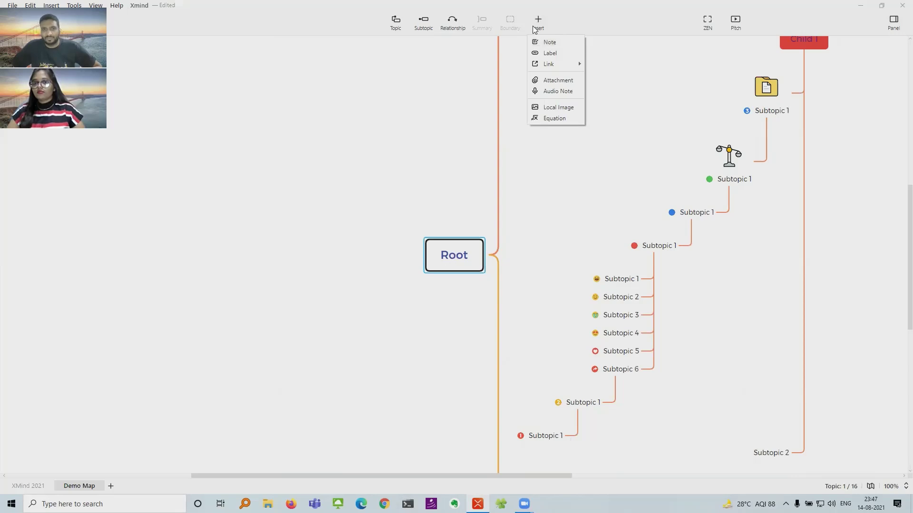
left_click(458, 252)
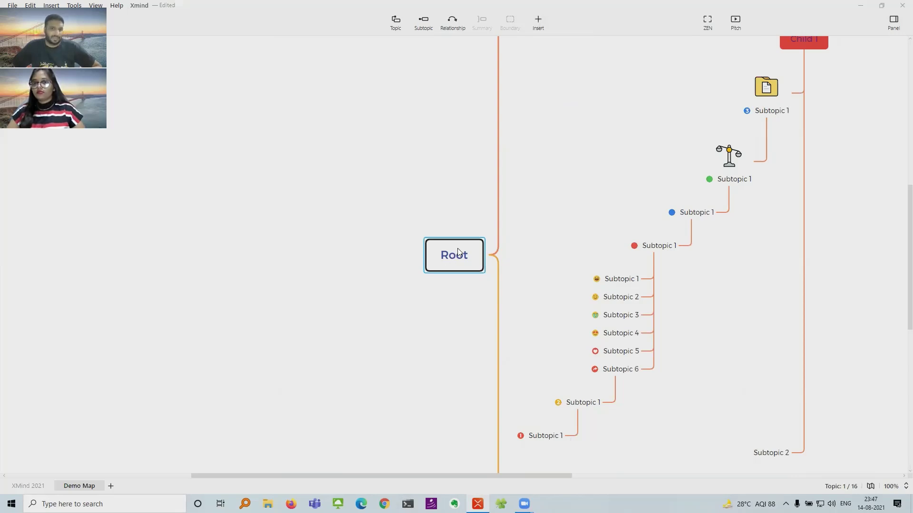
left_click(538, 19)
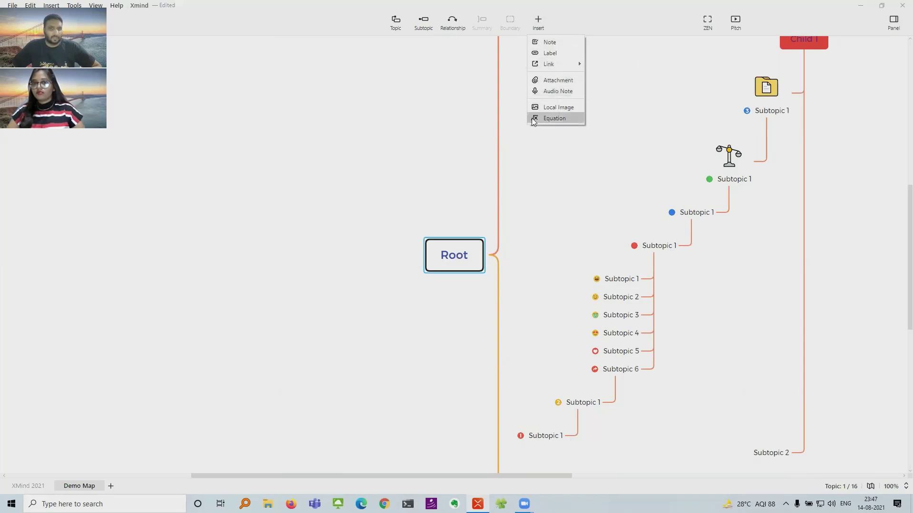
left_click(557, 118)
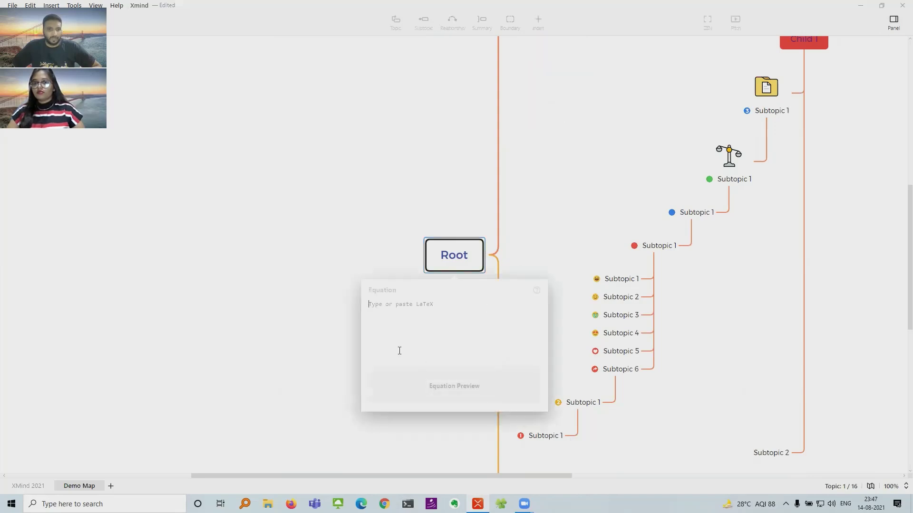
key("Escape")
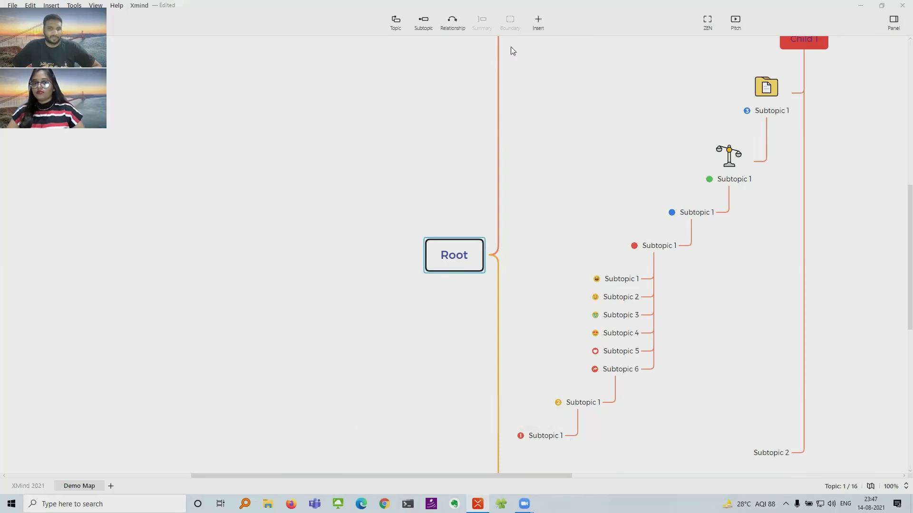
left_click(537, 20)
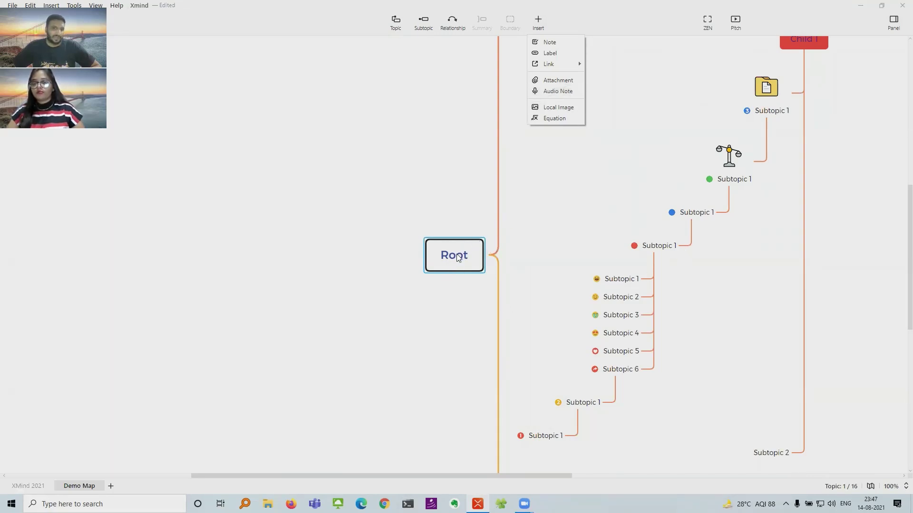
left_click(420, 128)
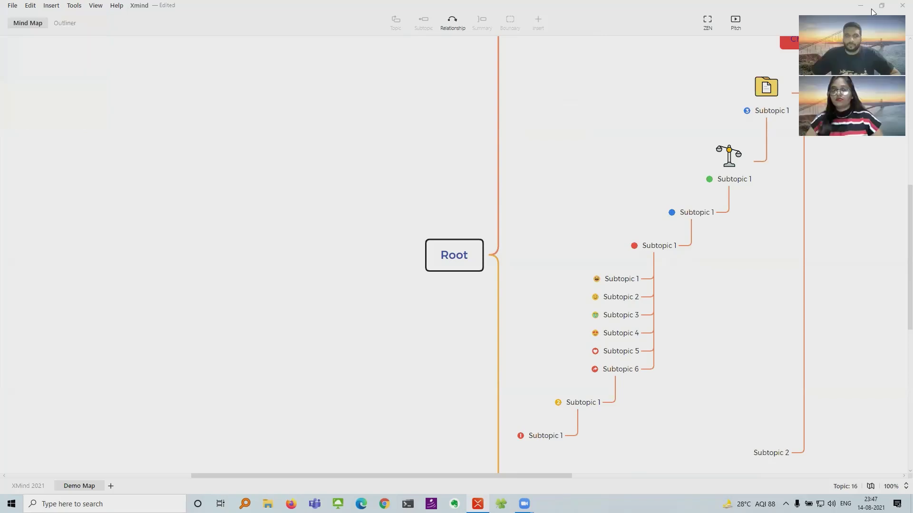
Step: Export the mind map to Word format as Root.docx in the XMind 2021 folder
left_click(11, 7)
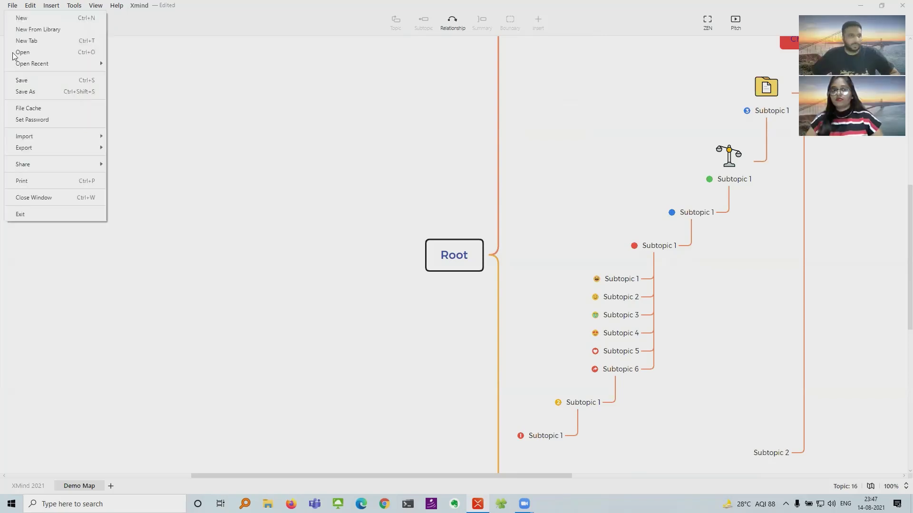
mouse_move(40, 143)
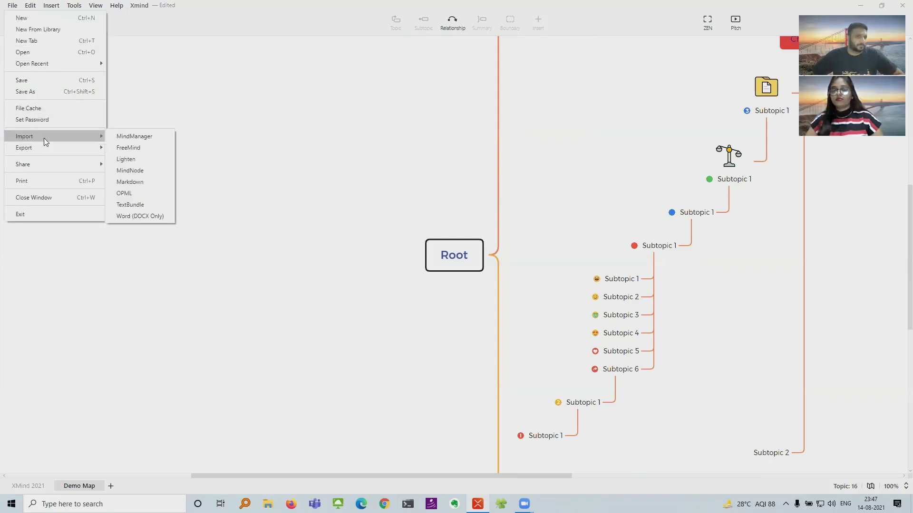
mouse_move(66, 150)
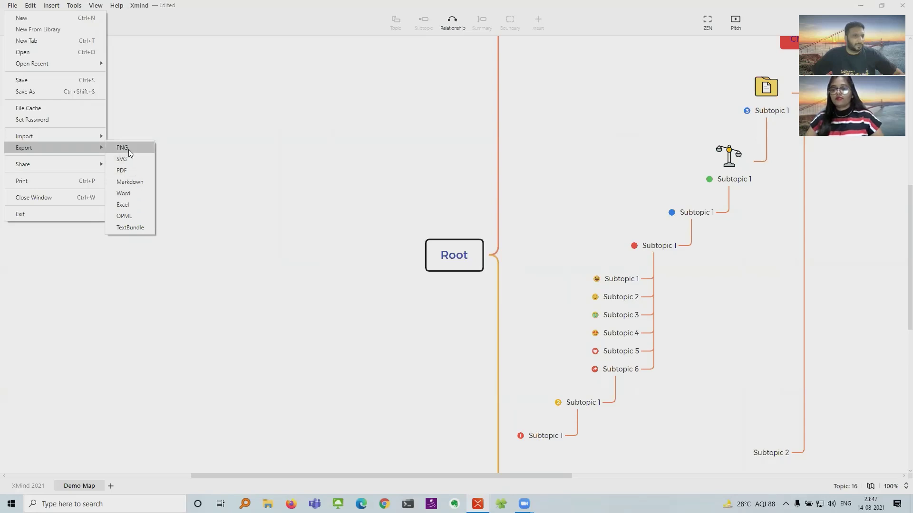
left_click(129, 196)
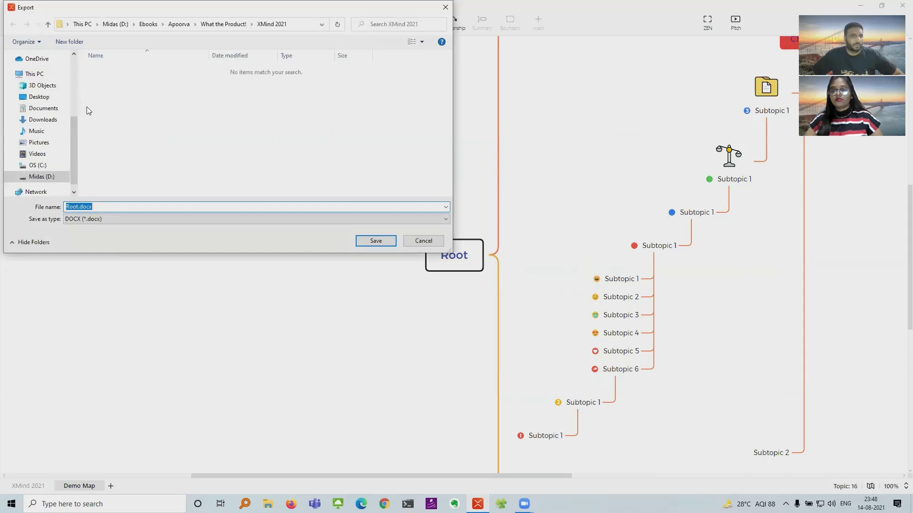
left_click(375, 242)
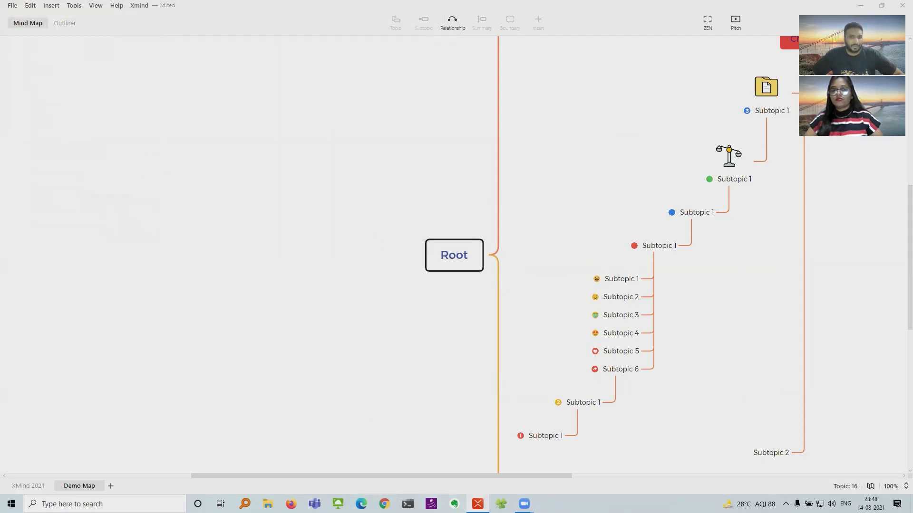
Step: Open the exported Root.docx in Word and review how its topics, markers and stickers are laid out
left_click(501, 504)
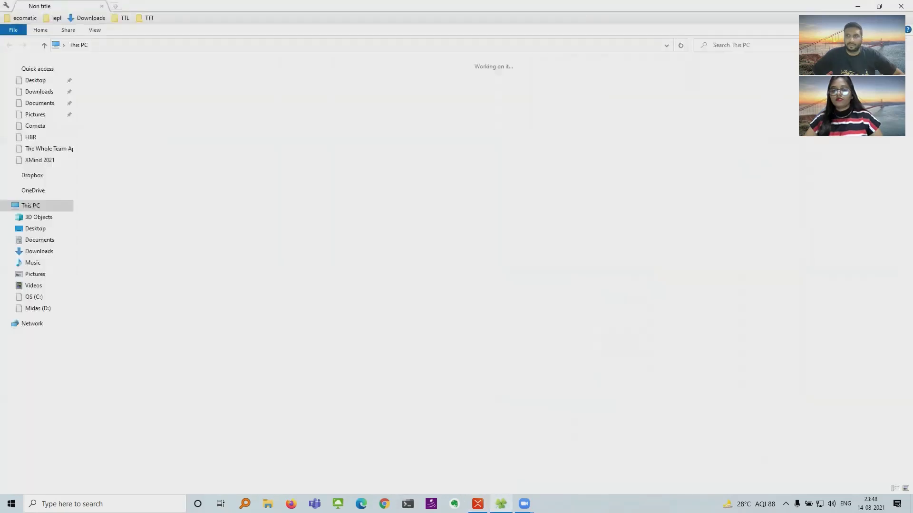
left_click_drag(550, 6, 912, 92)
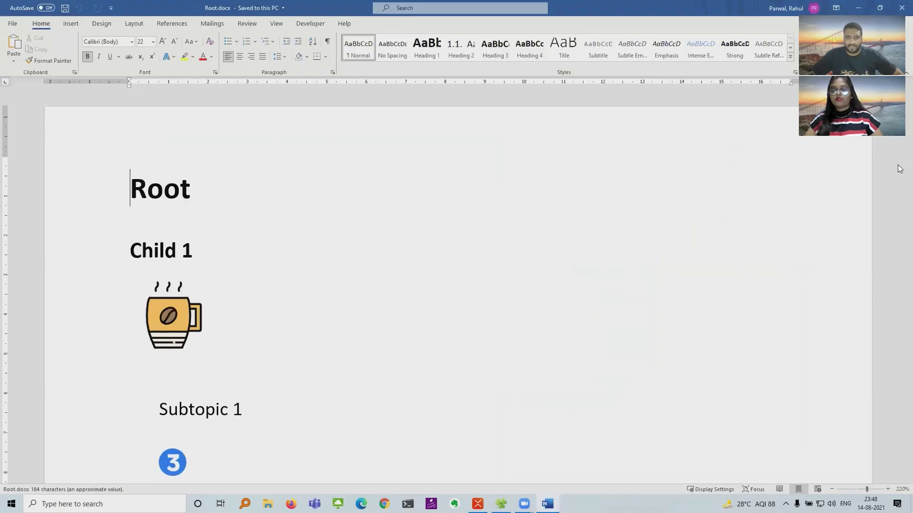
left_click_drag(900, 167, 885, 387)
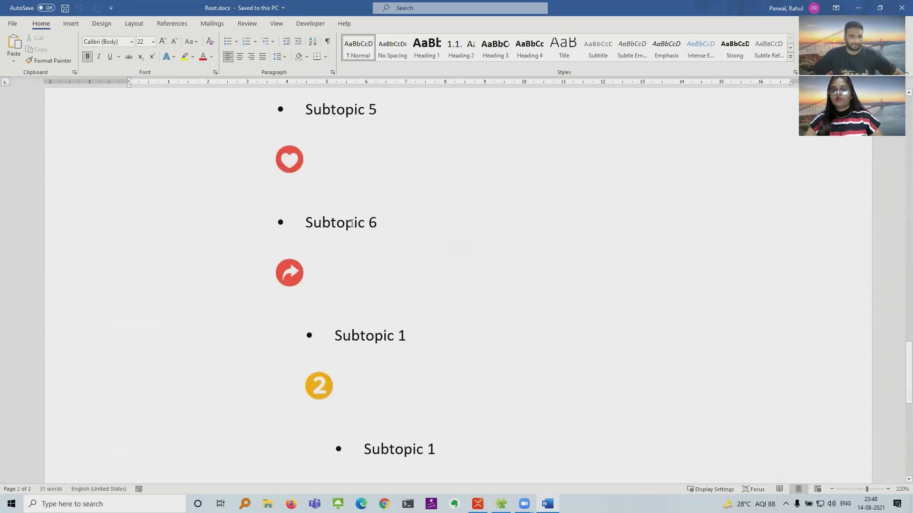
Step: Finish reviewing Subtopic 6 in Root.docx and close Word to return to the Demo Map in XMind
double_click(350, 223)
left_click(399, 218)
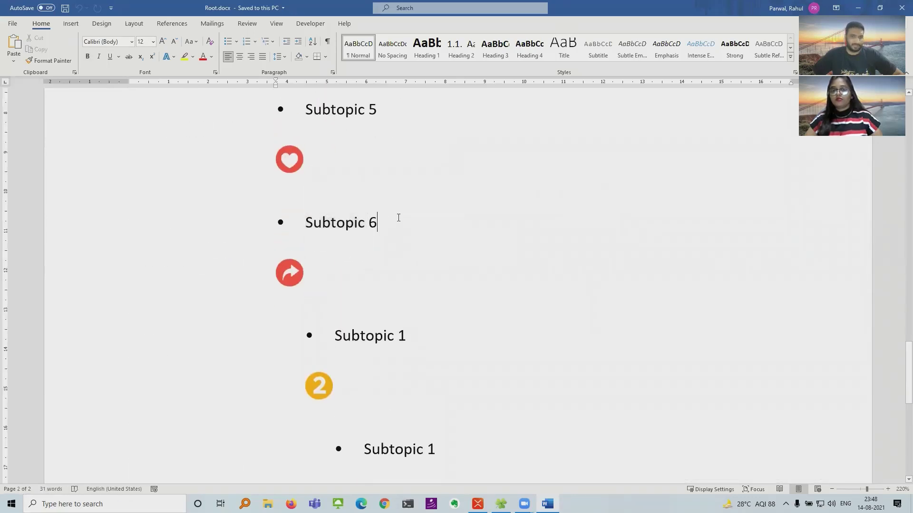
left_click_drag(902, 360, 860, 377)
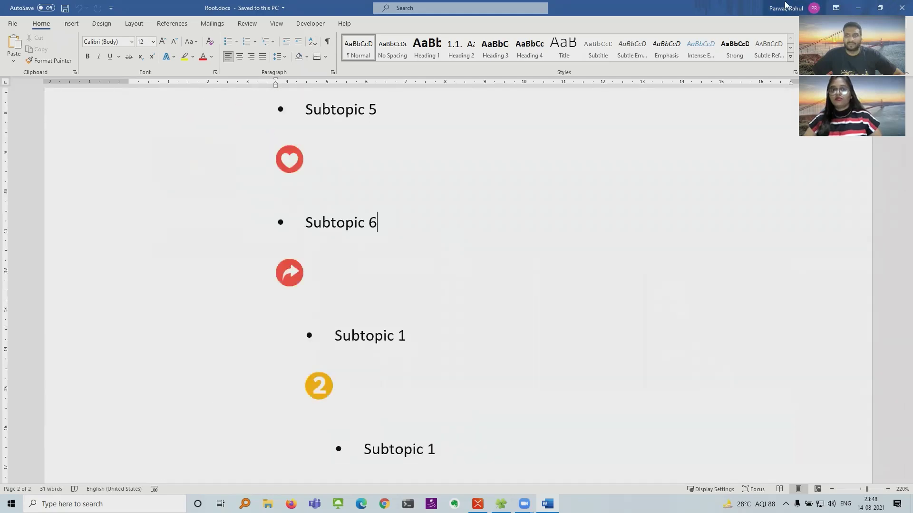
double_click(745, 7)
left_click(550, 123)
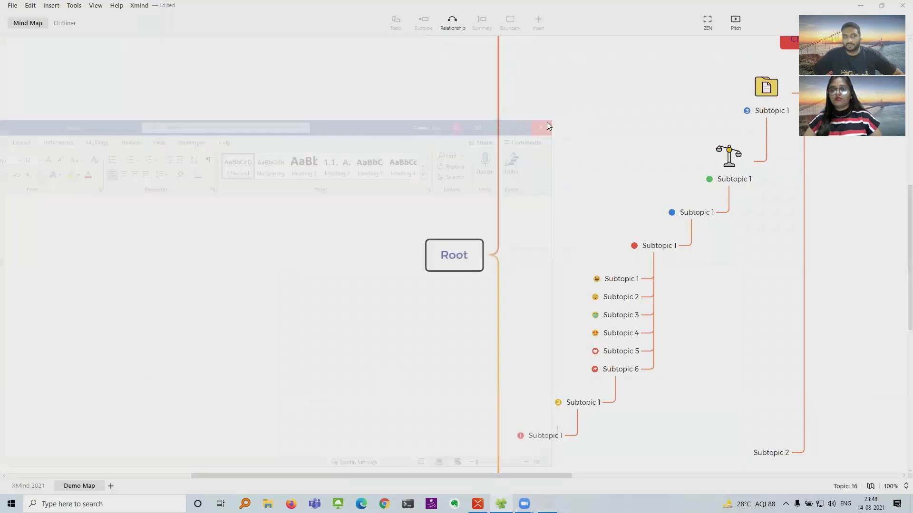
Step: Upload the current sheet through XMind Share without the gallery option, create a share link and copy it
left_click(11, 6)
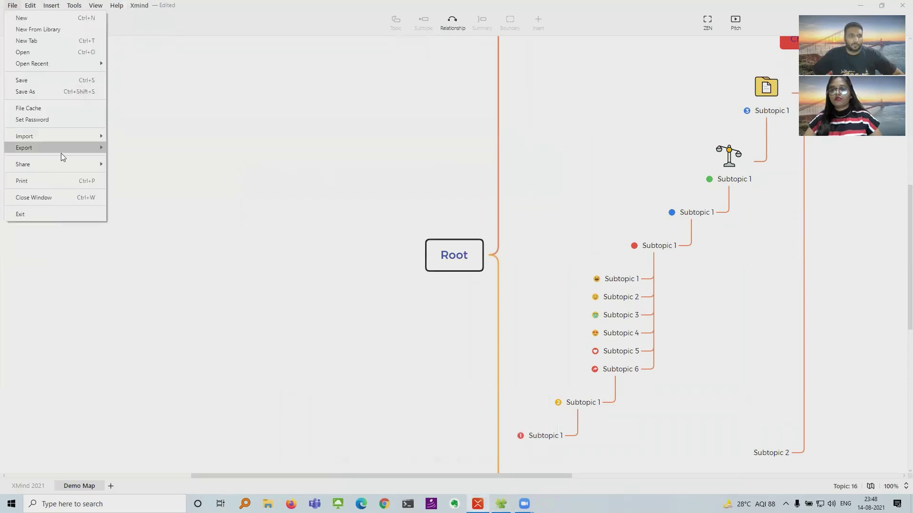
mouse_move(69, 149)
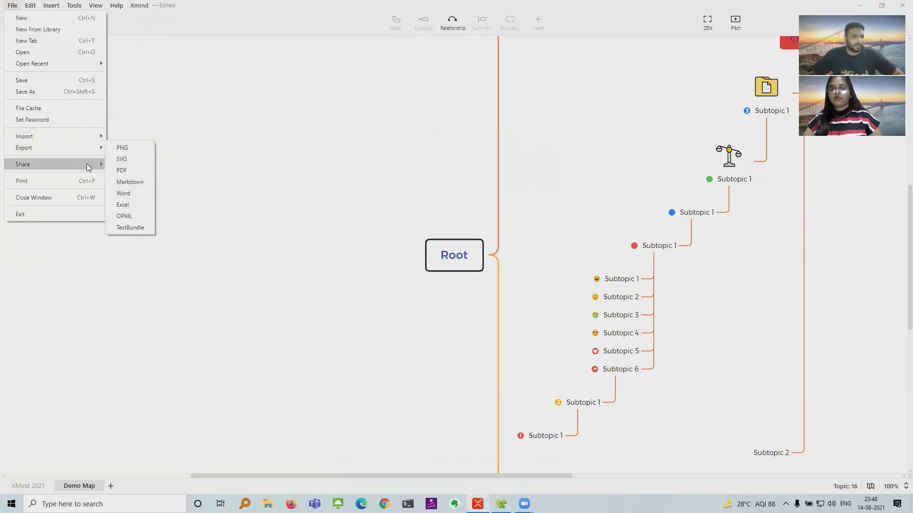
mouse_move(90, 165)
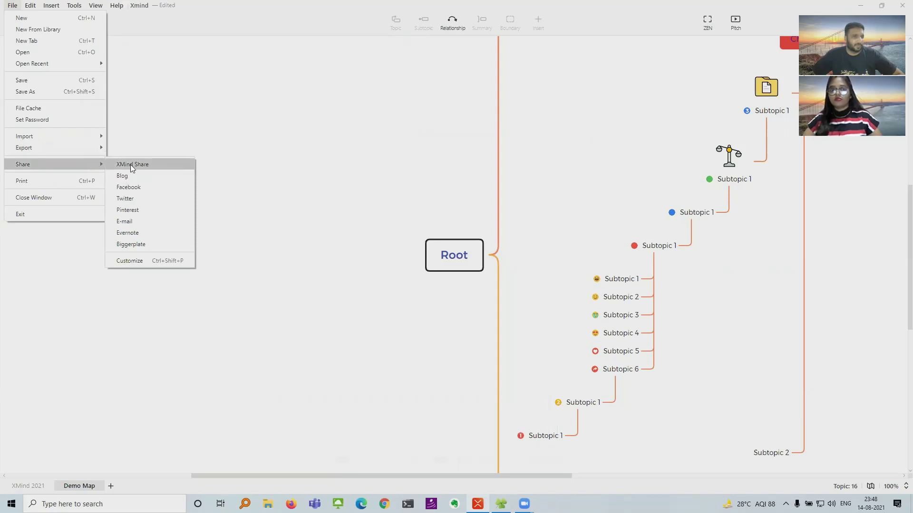
left_click(132, 165)
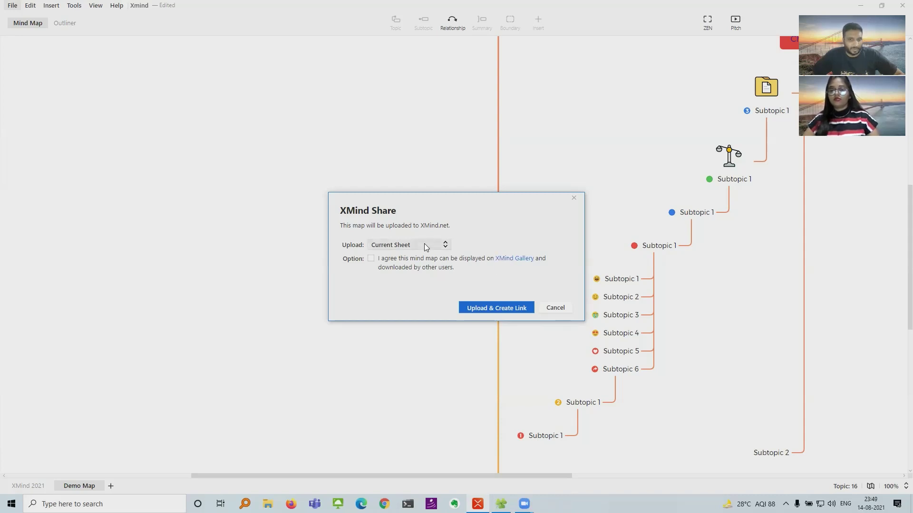
left_click(501, 309)
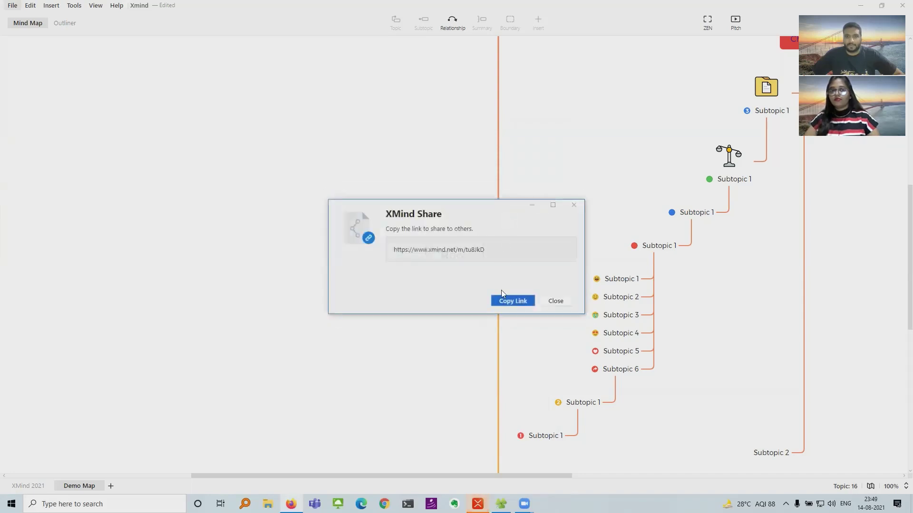
left_click(510, 301)
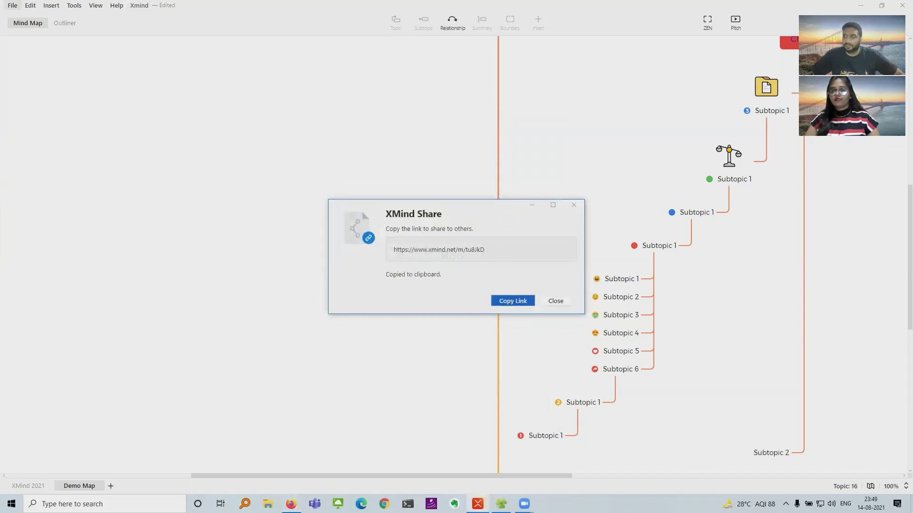
Step: Switch to Firefox, open the copied share link and view the shared mind map
key("ctrl+v")
key("Return")
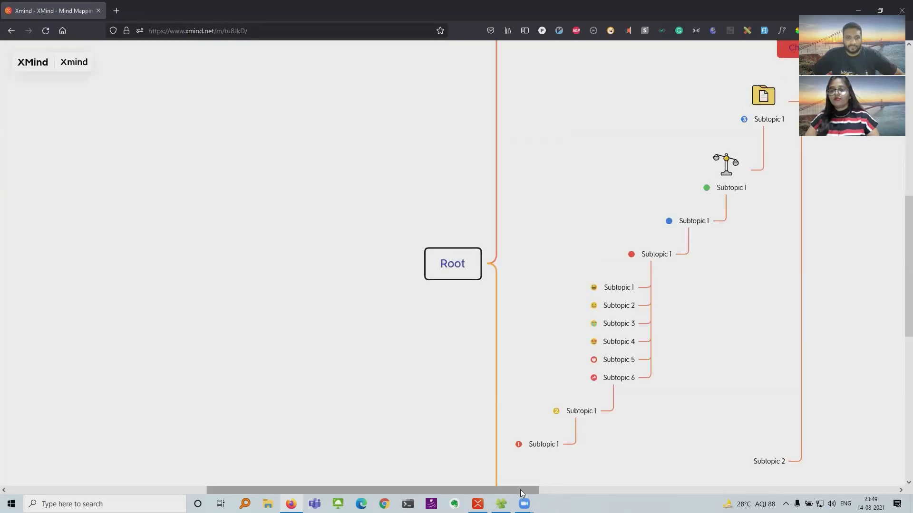
left_click_drag(520, 490, 638, 482)
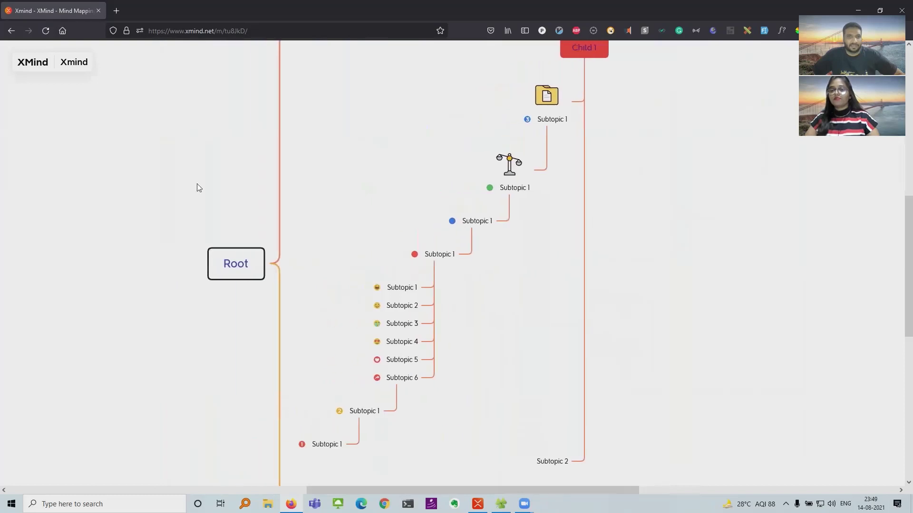
left_click(200, 27)
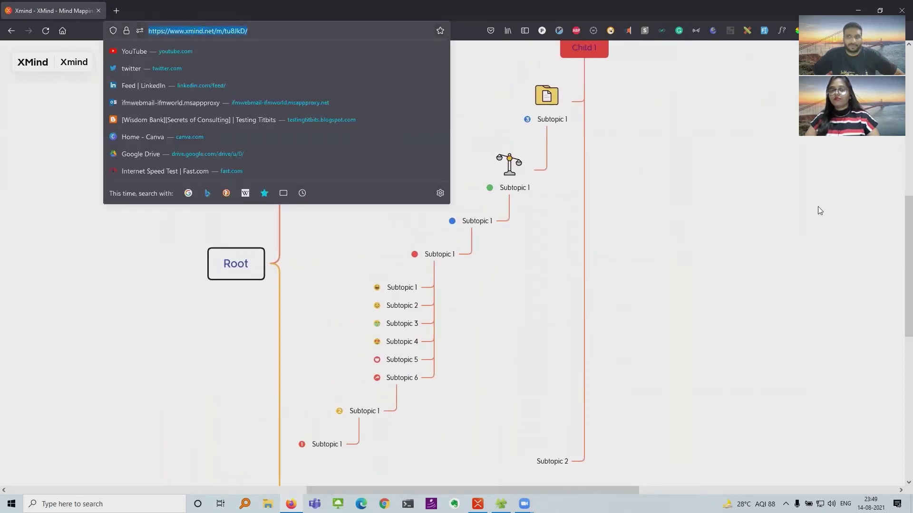
key("Return")
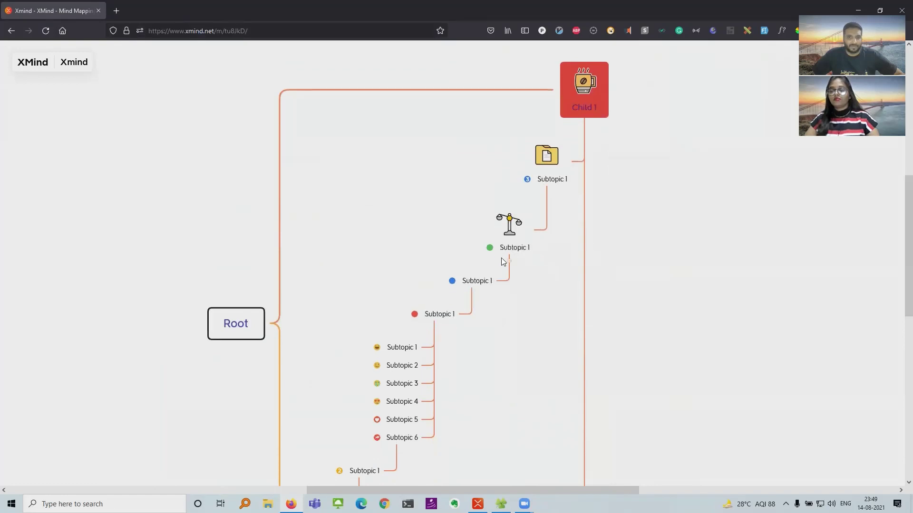
Step: Try collapsing and expanding the branch below the green-marked Subtopic 1, and examine the web viewer's zoom levels, share options and additional options
left_click(509, 261)
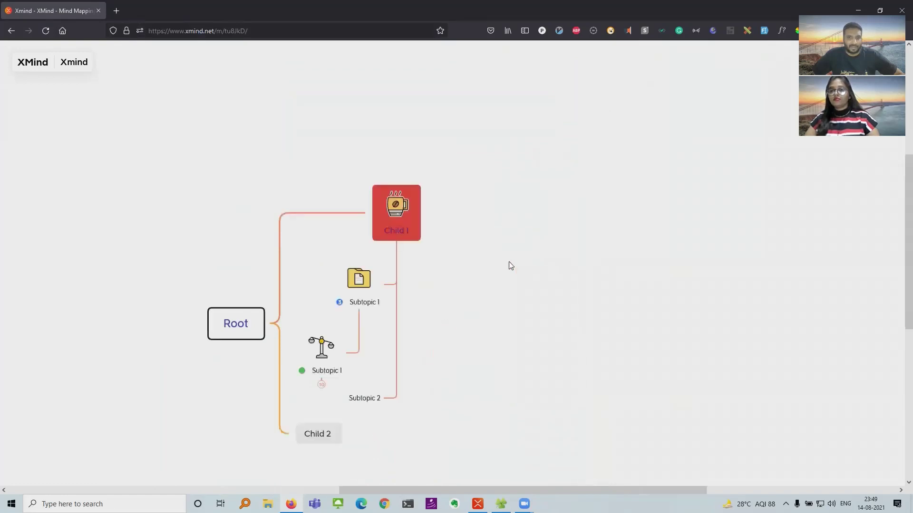
left_click(321, 385)
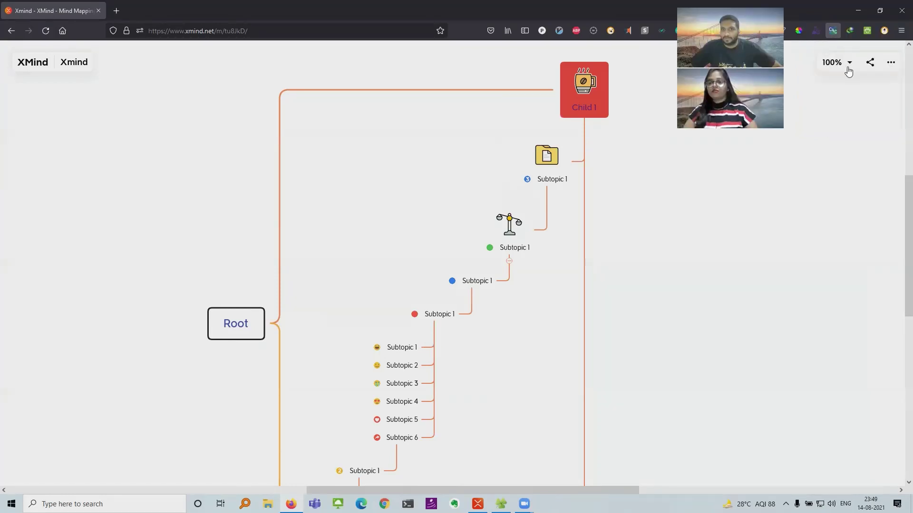
mouse_move(900, 218)
left_mouse_down()
mouse_move(899, 293)
mouse_move(900, 221)
left_mouse_up()
left_click(849, 62)
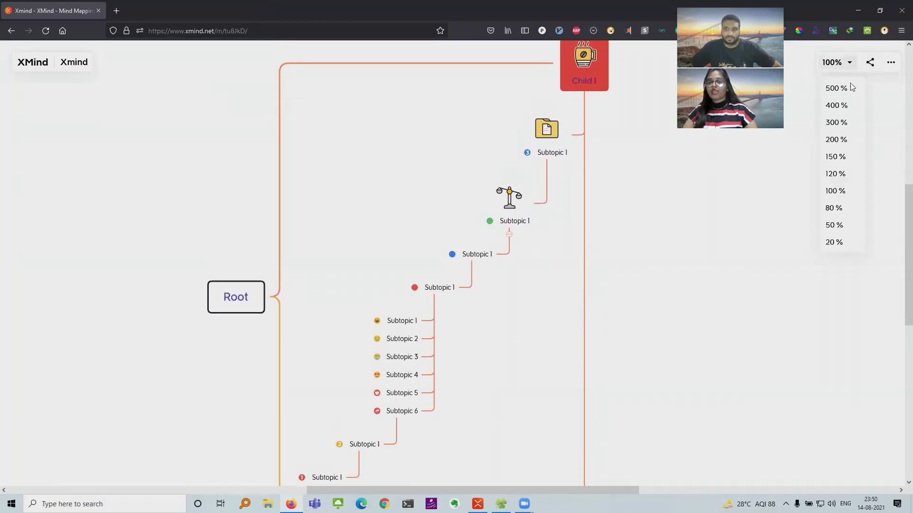
left_click(870, 63)
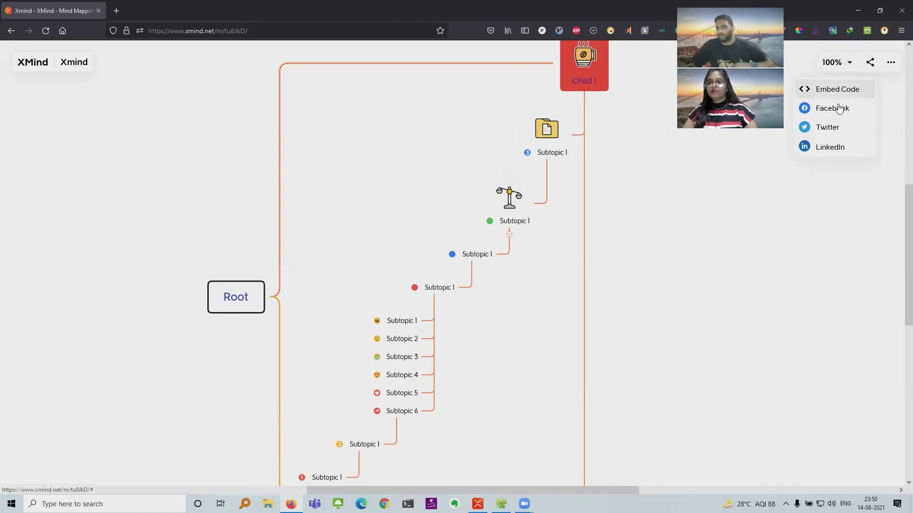
left_click(891, 63)
left_click(822, 172)
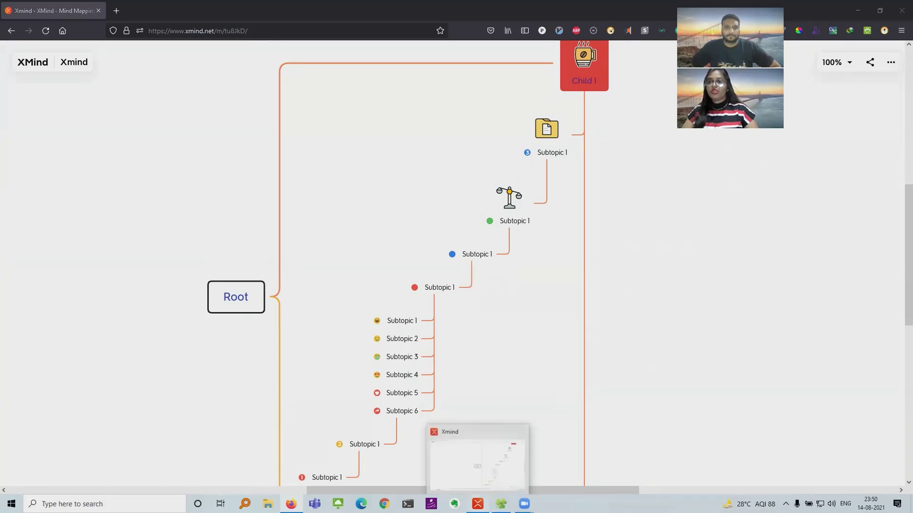
Step: Return to XMind, close the XMind Share dialog and fit the Demo Map in the window
left_click(478, 504)
left_click(556, 301)
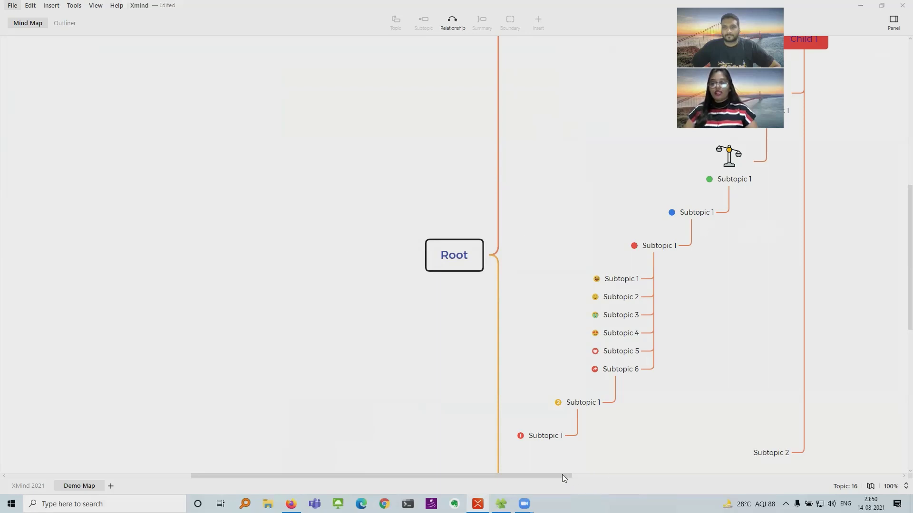
left_click_drag(566, 475, 634, 478)
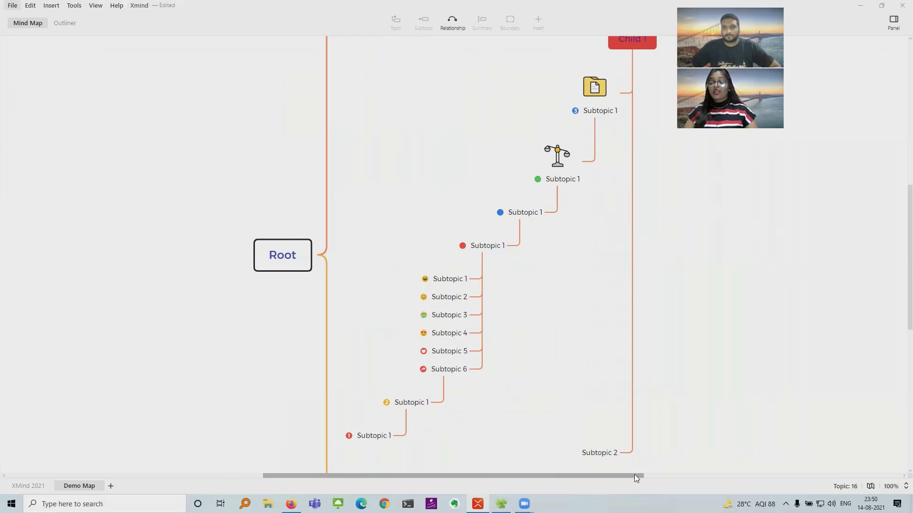
left_click(881, 490)
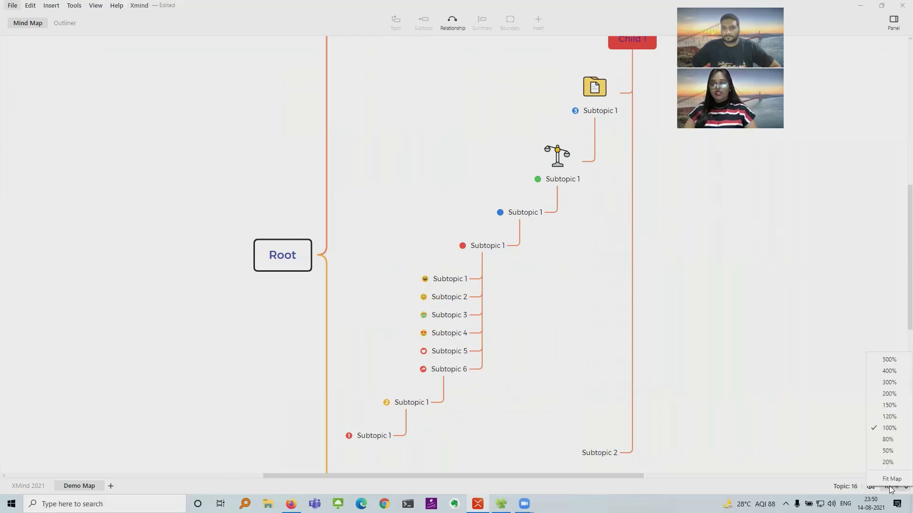
left_click(888, 420)
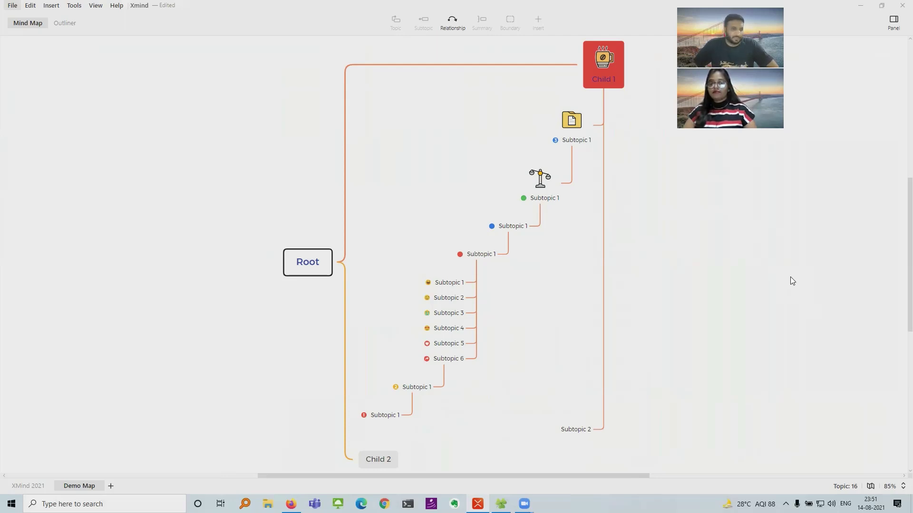
Step: Switch to the XMind 2021 sheet, review its structure and sharing topics, and fit the whole map in the window
left_click(36, 486)
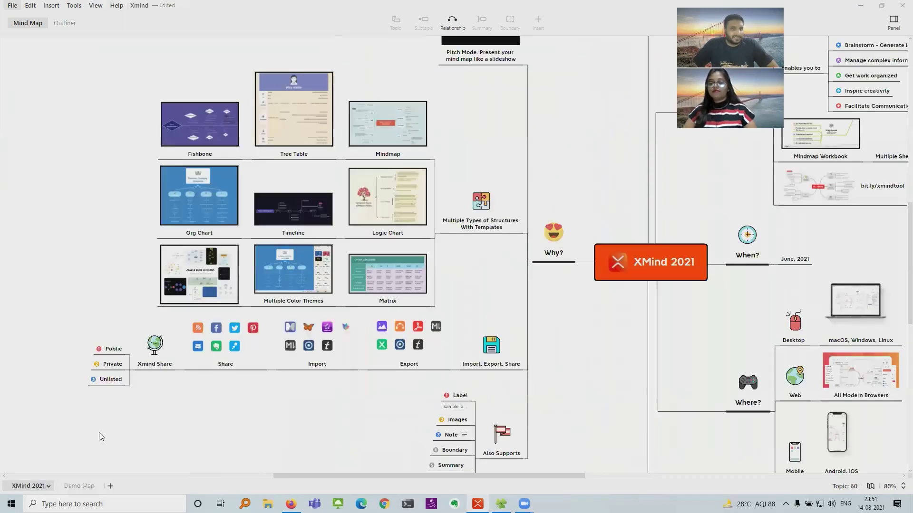
left_click(417, 233)
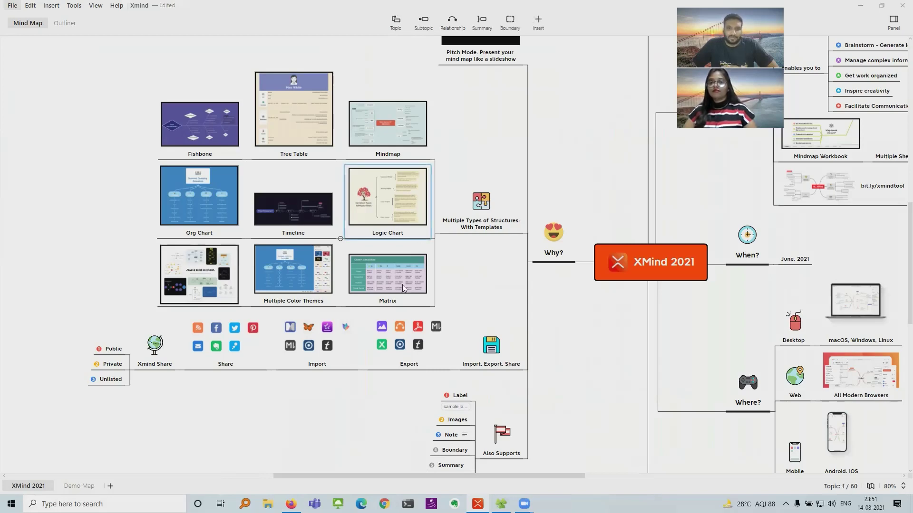
left_click(479, 230)
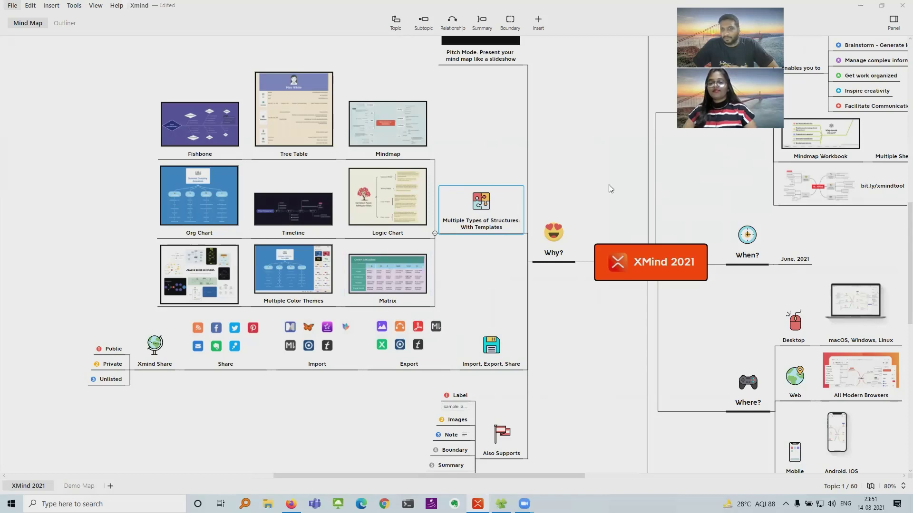
left_click(675, 271)
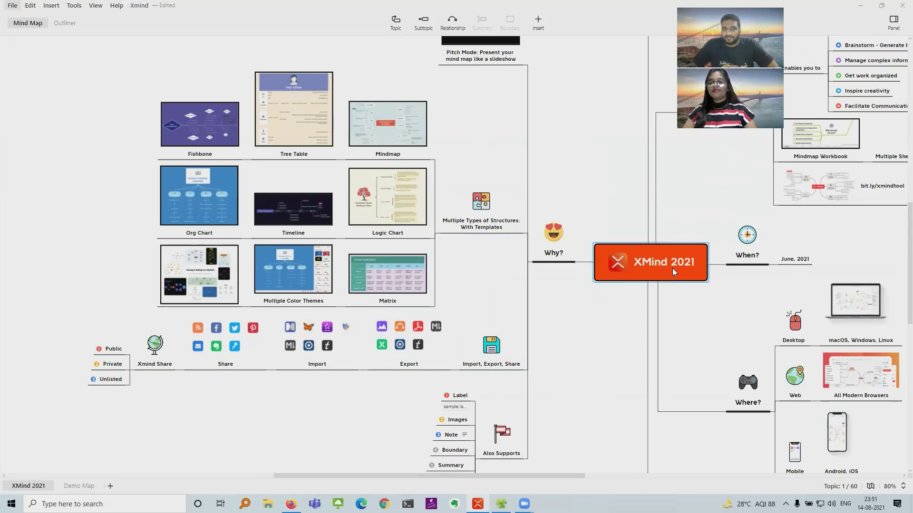
mouse_move(572, 480)
left_mouse_down()
mouse_move(603, 475)
mouse_move(585, 476)
left_mouse_up()
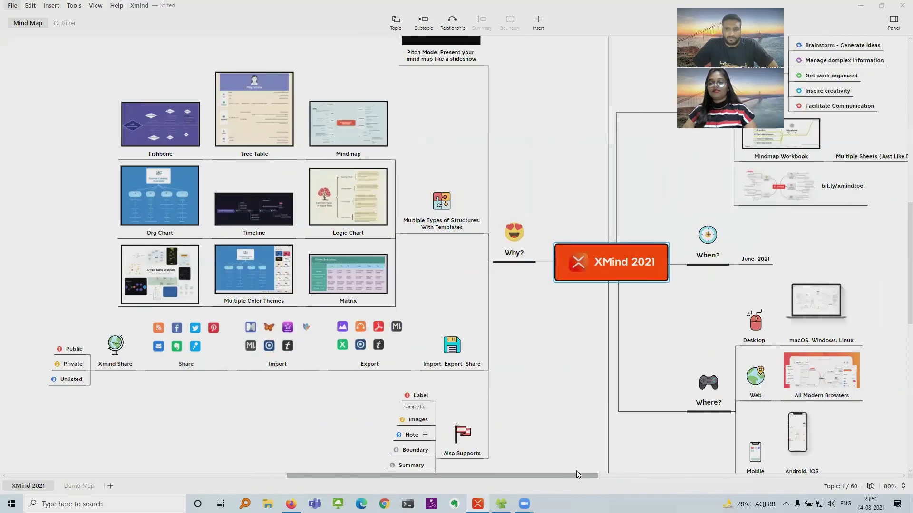
left_click(894, 485)
left_click(894, 471)
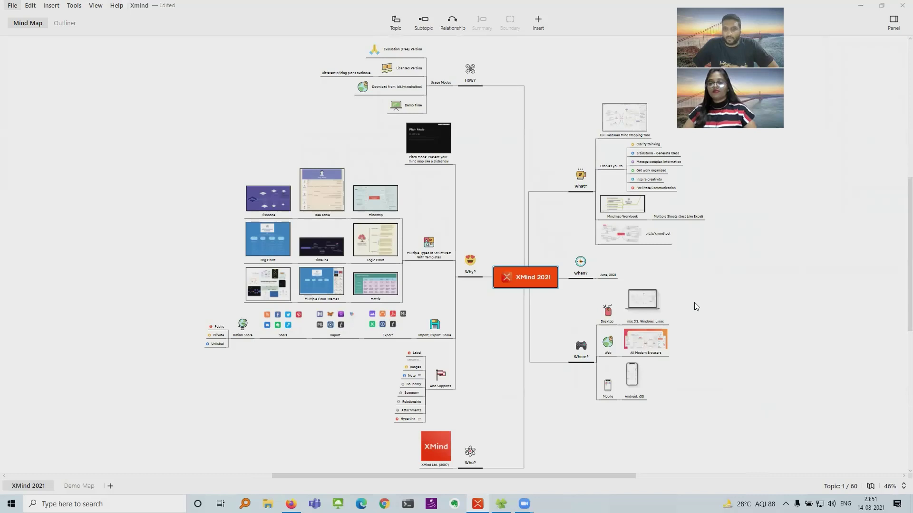
left_click(718, 260)
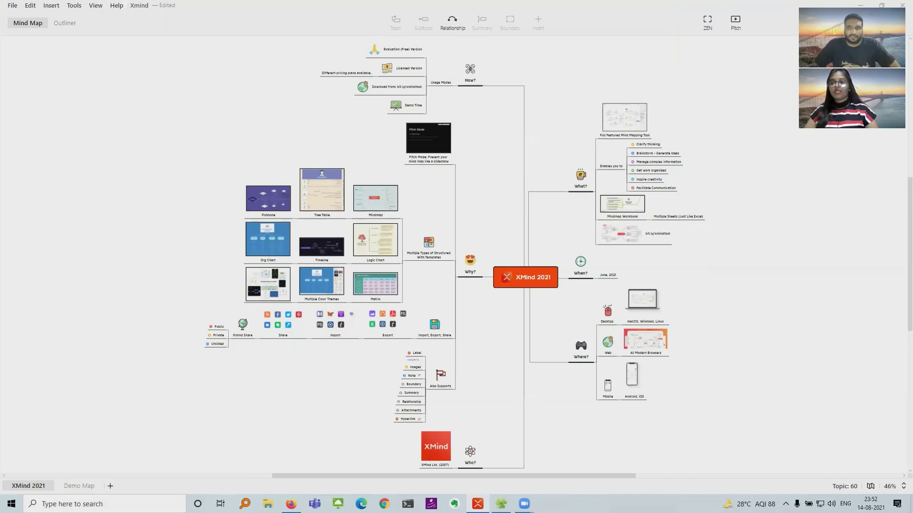
left_click(531, 276)
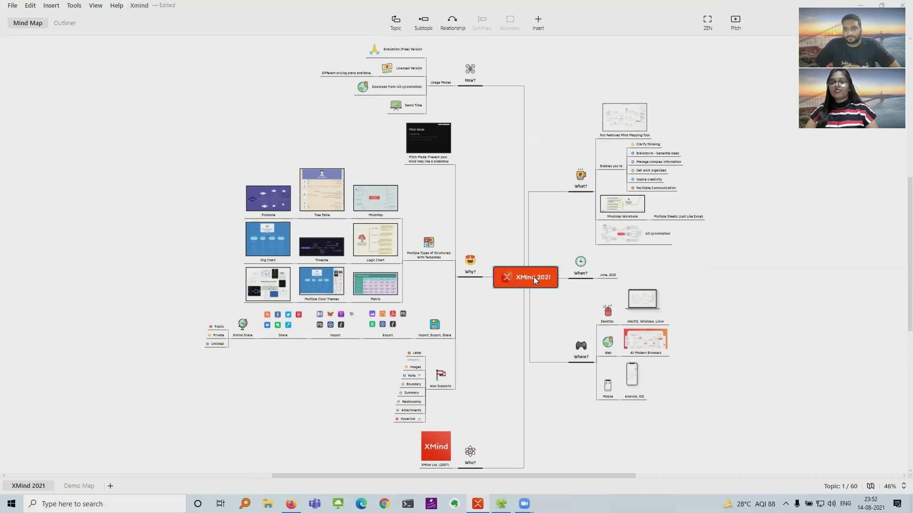